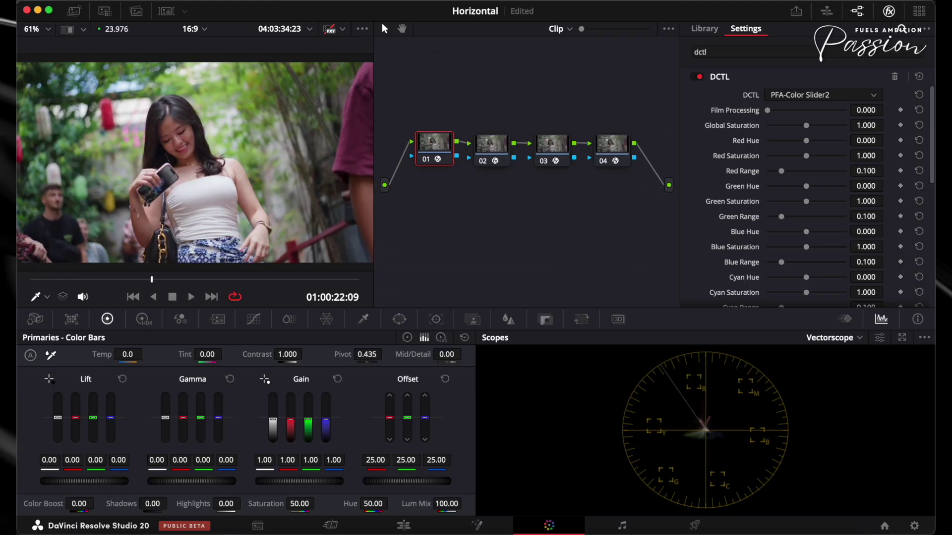
Preview all colour masks of the PFA-Color Slider2 DCTL on the image, then hide them
scroll(806, 189, "down", 6)
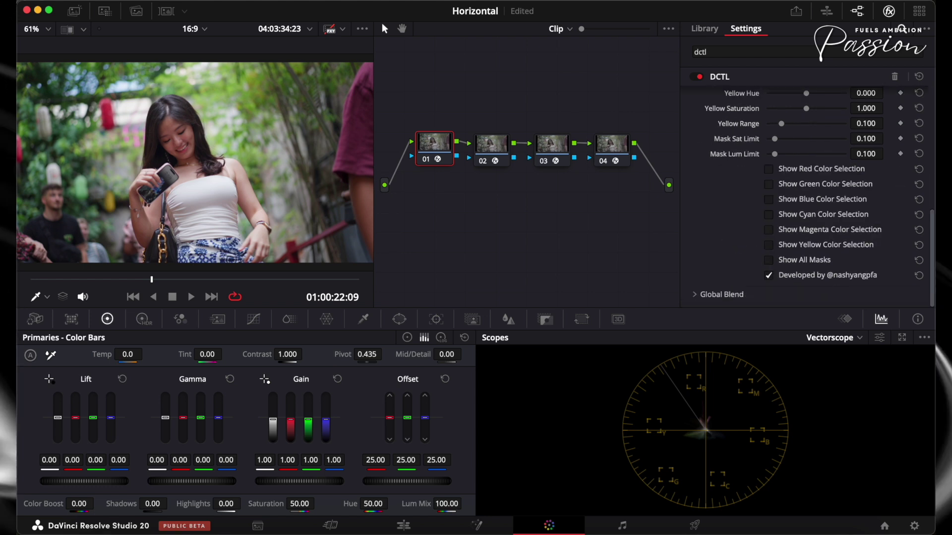
left_click(769, 260)
left_click(769, 260)
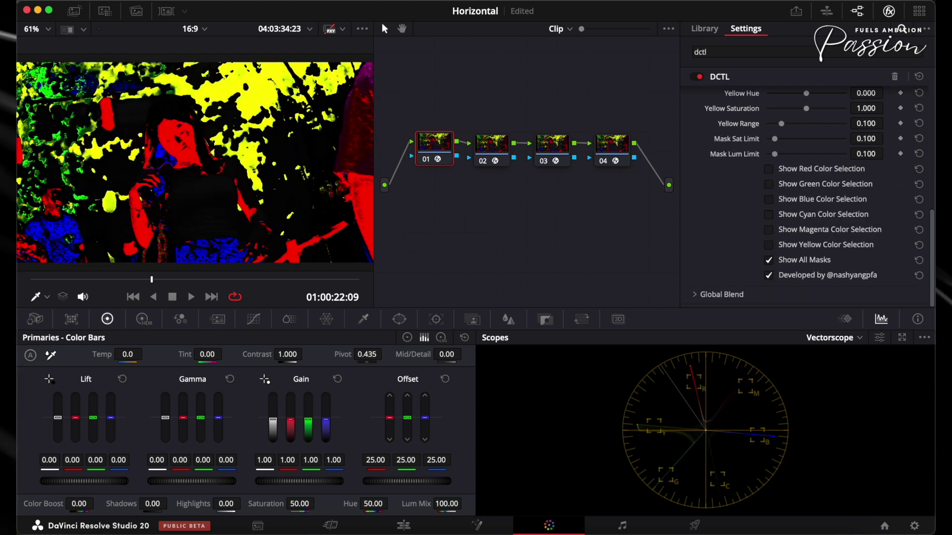
left_click(769, 260)
Preview the individual colour selections from red through yellow in turn, then recheck all masks and hide them
left_click(769, 169)
left_click(769, 169)
left_click(769, 185)
left_click(768, 184)
left_click(768, 199)
left_click(769, 199)
left_click(769, 229)
left_click(769, 214)
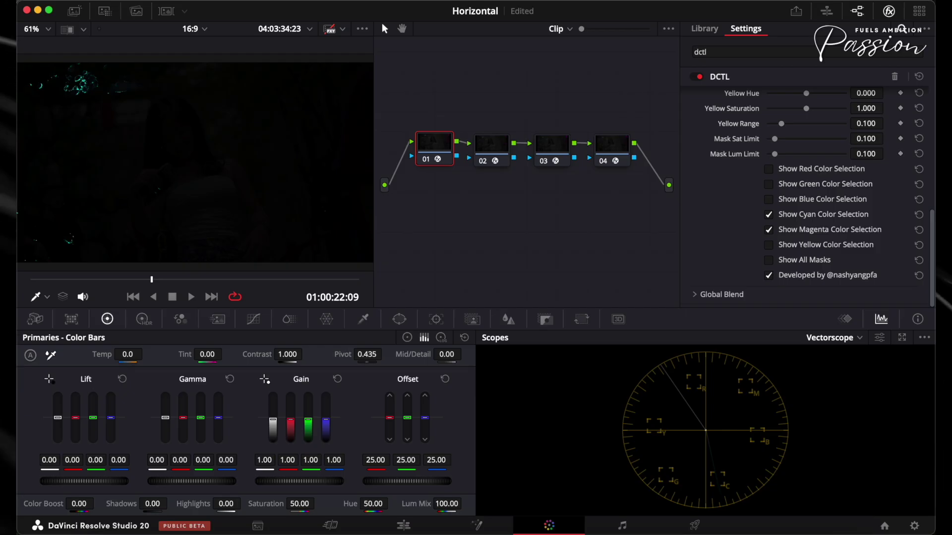
left_click(769, 214)
left_click(768, 244)
left_click(769, 244)
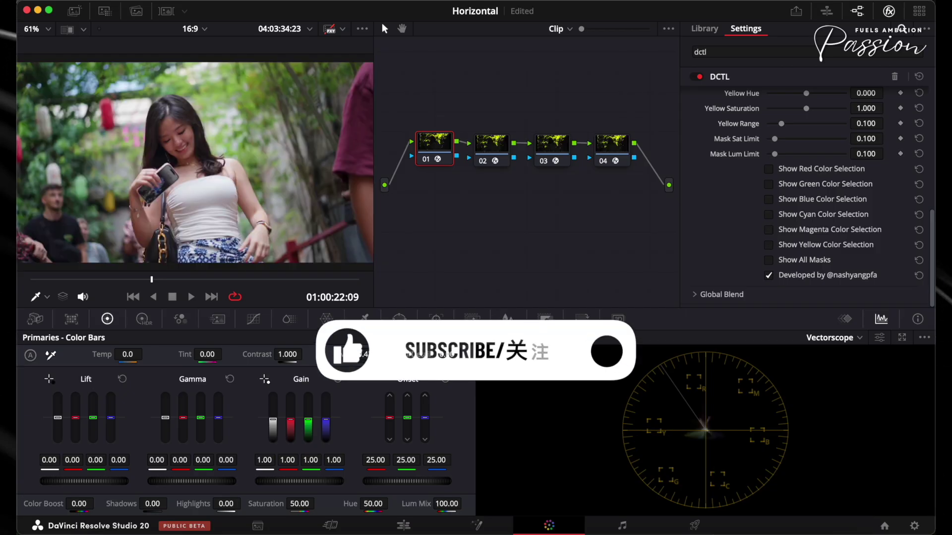
left_click(769, 261)
left_click(769, 261)
scroll(769, 260, "up", 10)
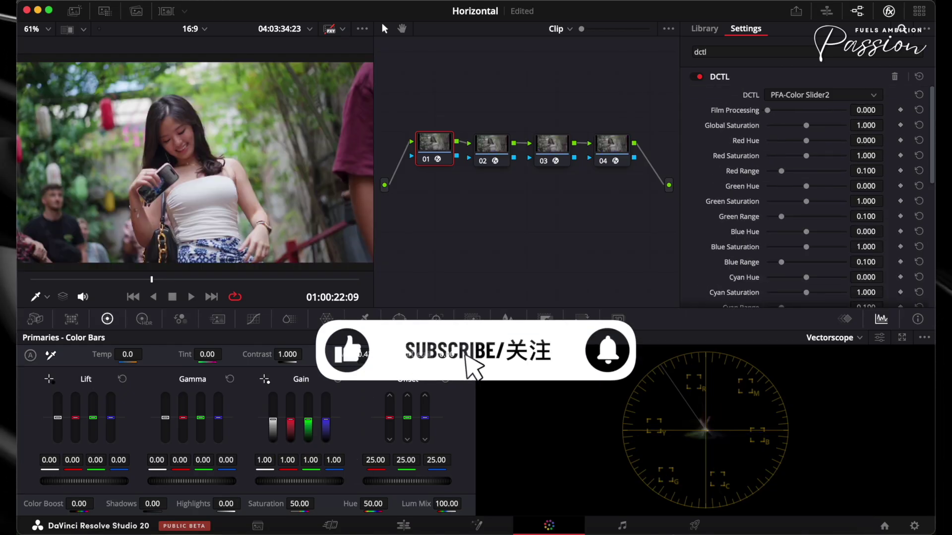
Set Film Processing to 0.450 and Global Saturation to 1.163, checking the skin tone indicator option in the vectorscope settings
left_click_drag(806, 125, 816, 125)
left_click(879, 338)
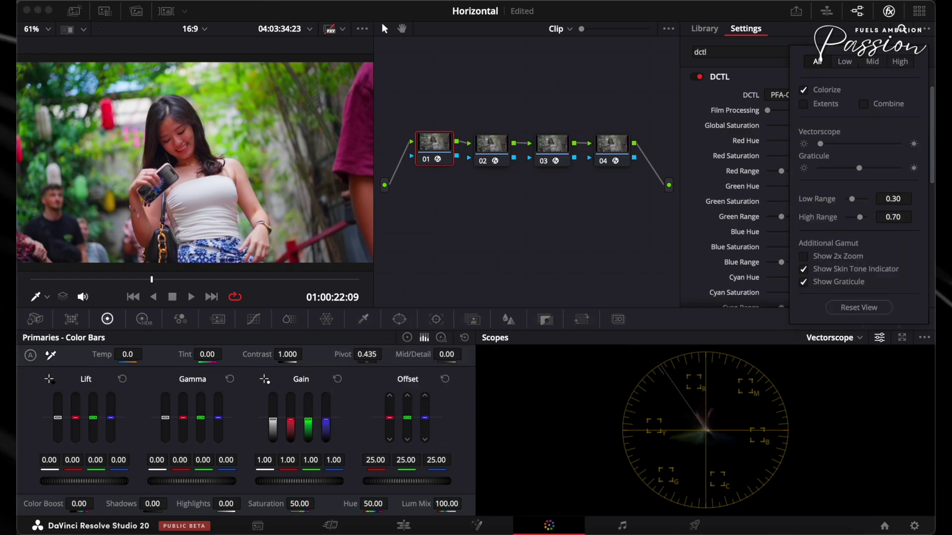
left_click(804, 269)
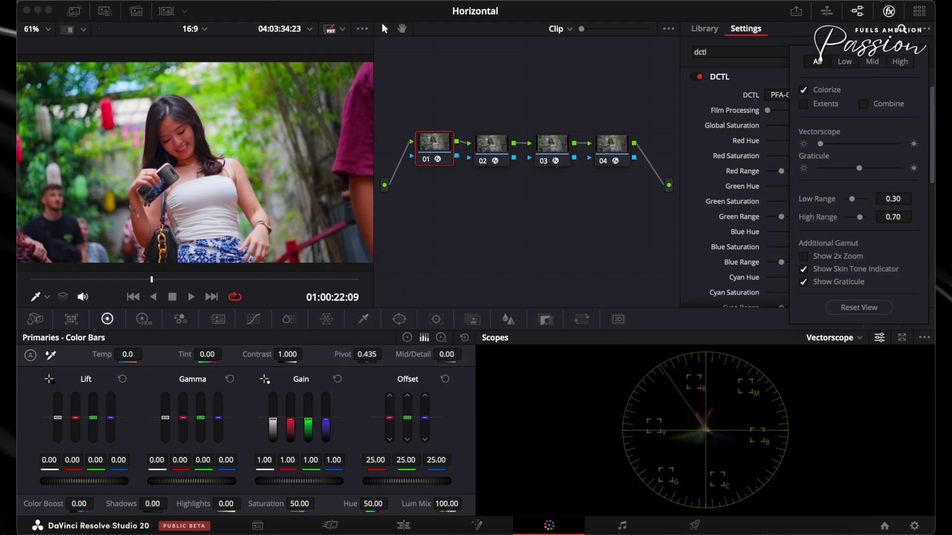
key("Escape")
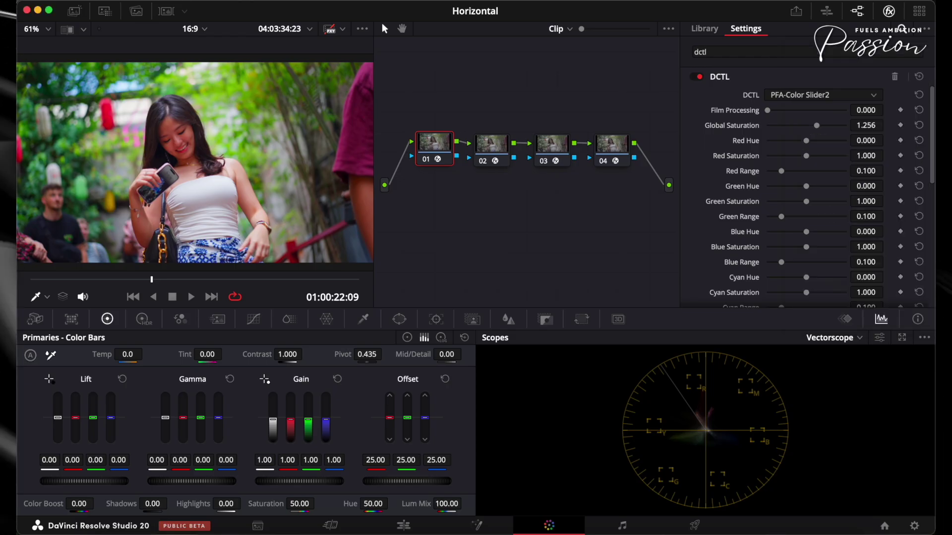
left_click_drag(811, 126, 804, 125)
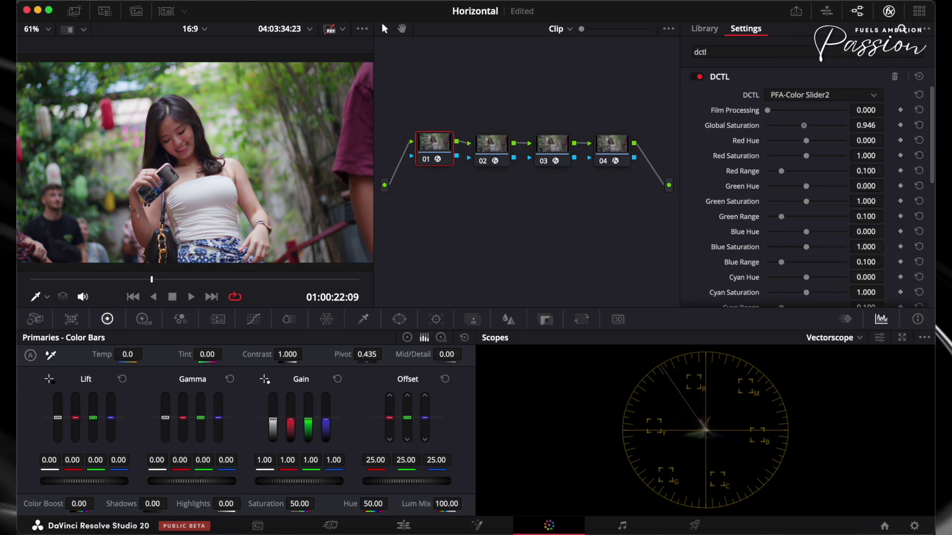
Using the red colour selection as a guide, set Red Range to 0.097, Red Hue to 0.035 and Red Saturation to 1.081
scroll(808, 188, "down", 10)
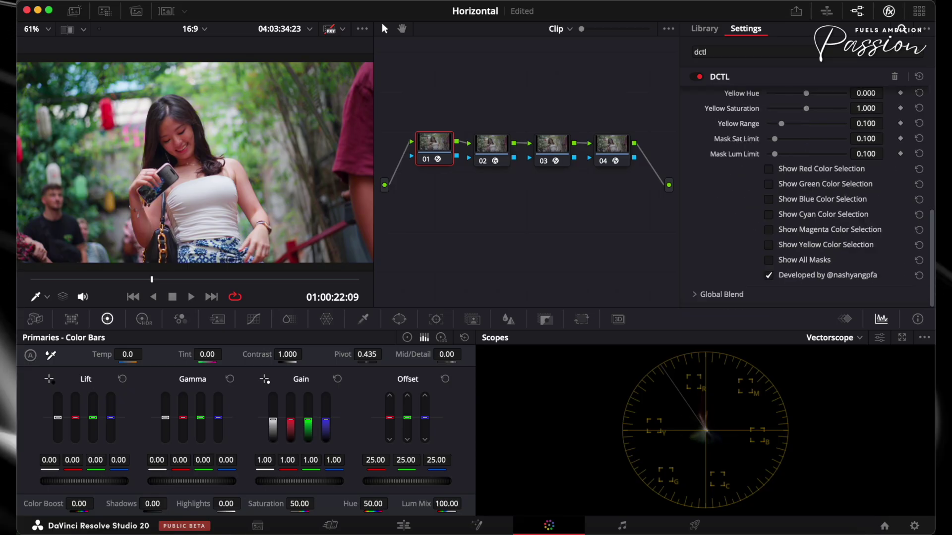
left_click(768, 169)
scroll(773, 173, "up", 10)
scroll(808, 198, "down", 3)
scroll(808, 199, "up", 3)
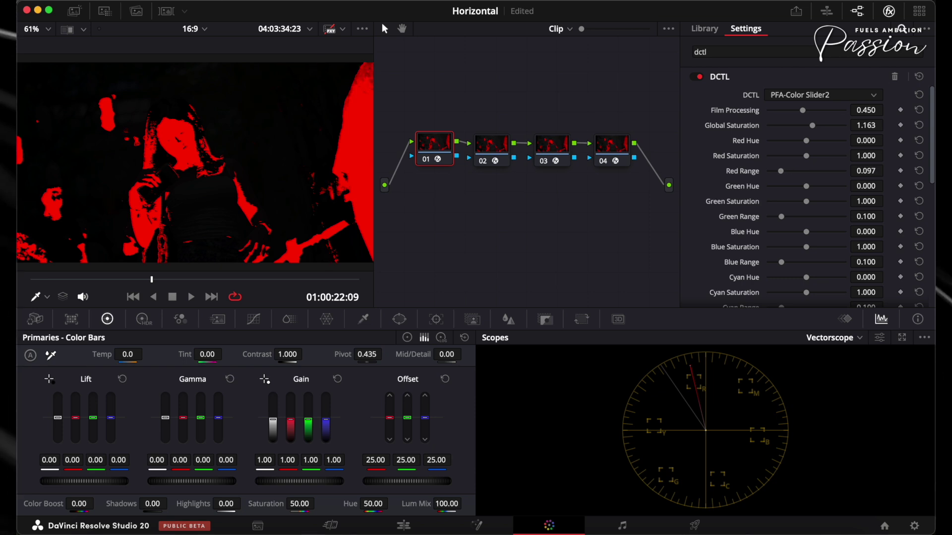
scroll(808, 198, "down", 9)
left_click(768, 204)
scroll(808, 198, "up", 9)
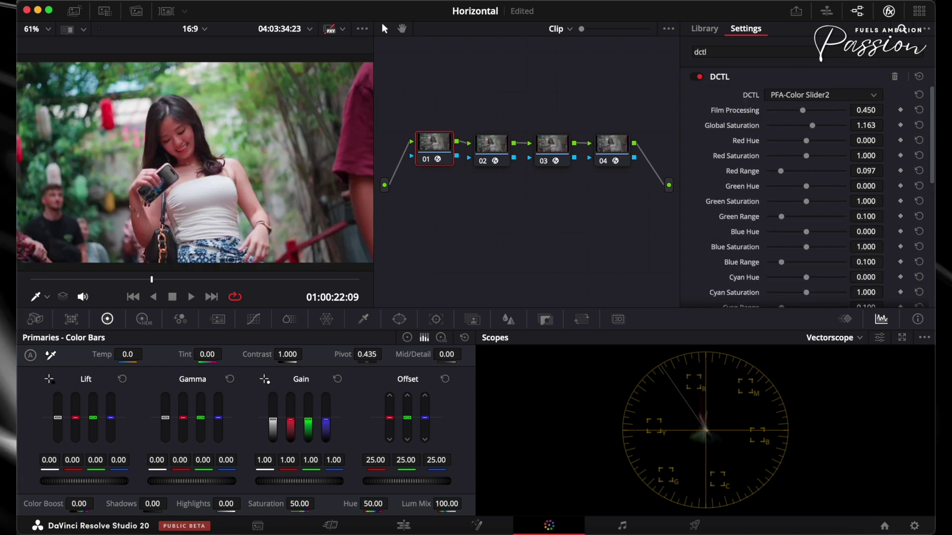
left_click_drag(807, 141, 809, 141)
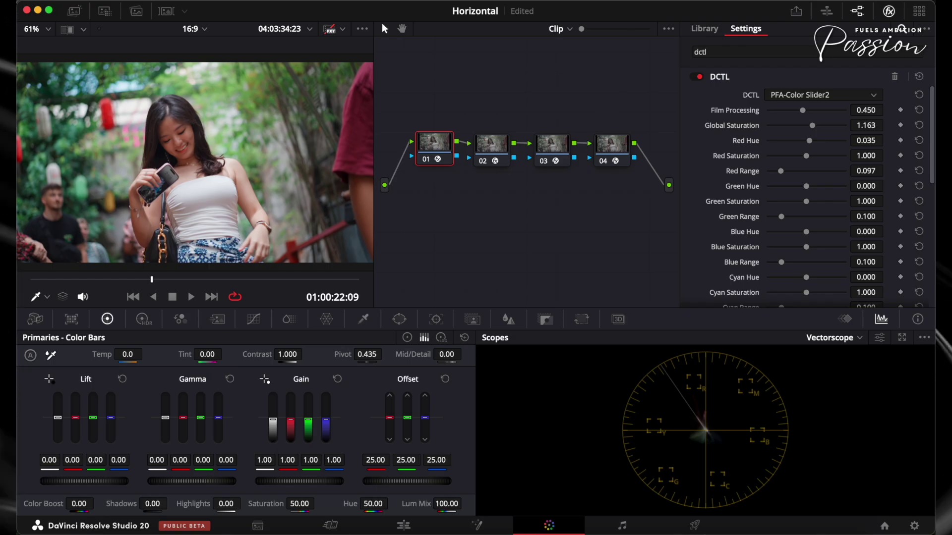
left_click_drag(813, 156, 812, 156)
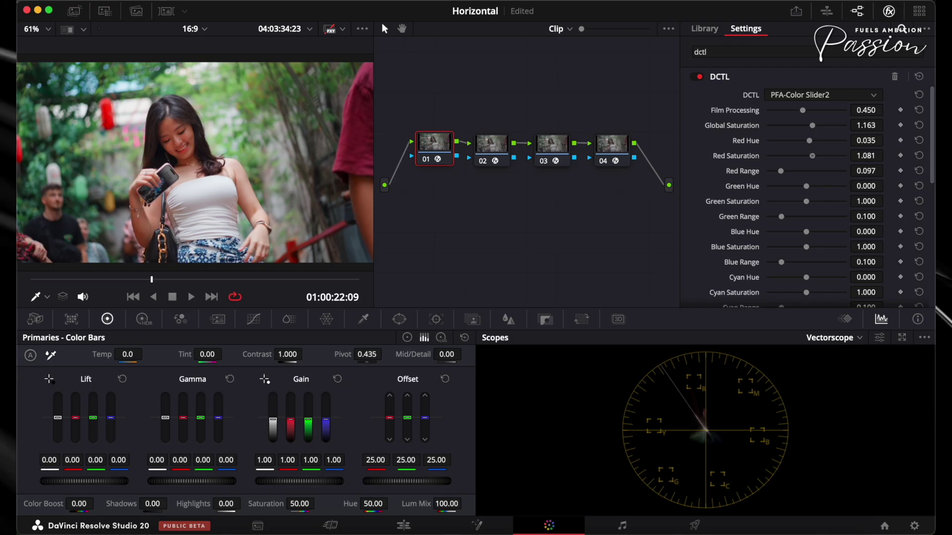
Set Green Range to 0.215 with the green colour selection shown, and set Green Hue to 0.174 on the normal image
scroll(806, 198, "down", 10)
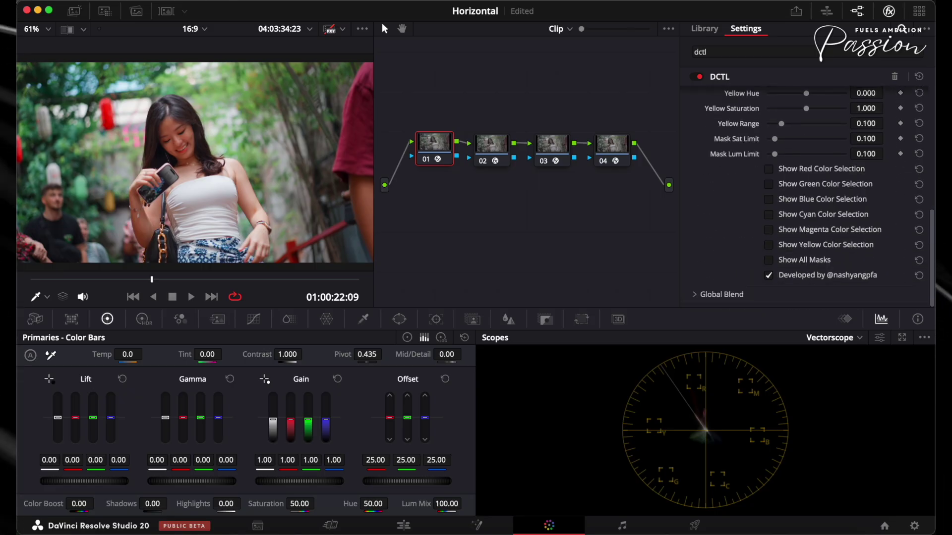
left_click(768, 185)
scroll(804, 199, "up", 10)
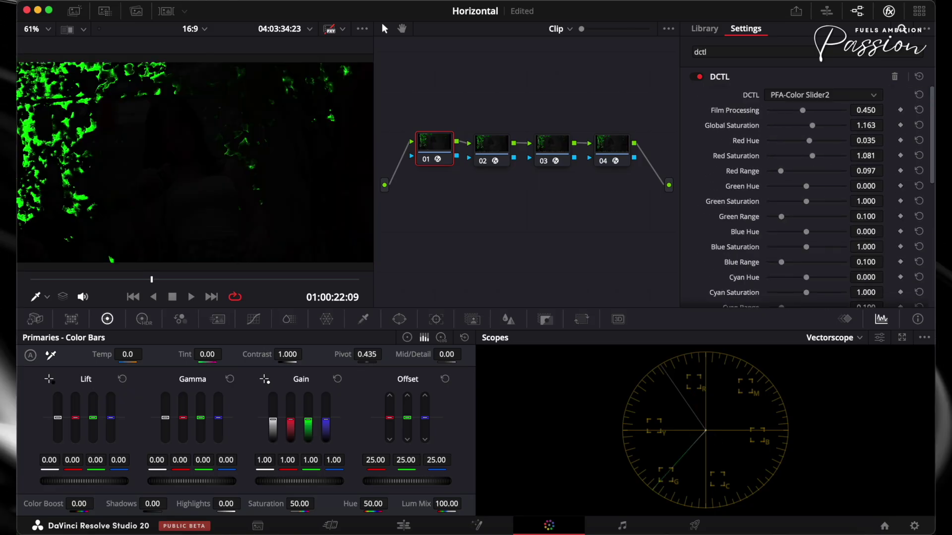
left_click_drag(783, 217, 798, 217)
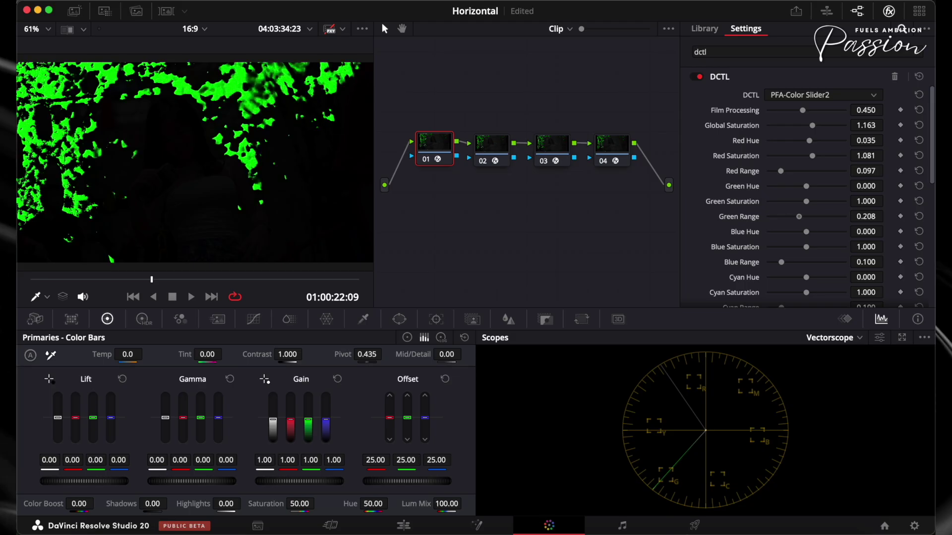
scroll(804, 198, "down", 10)
left_click(768, 185)
scroll(770, 186, "up", 10)
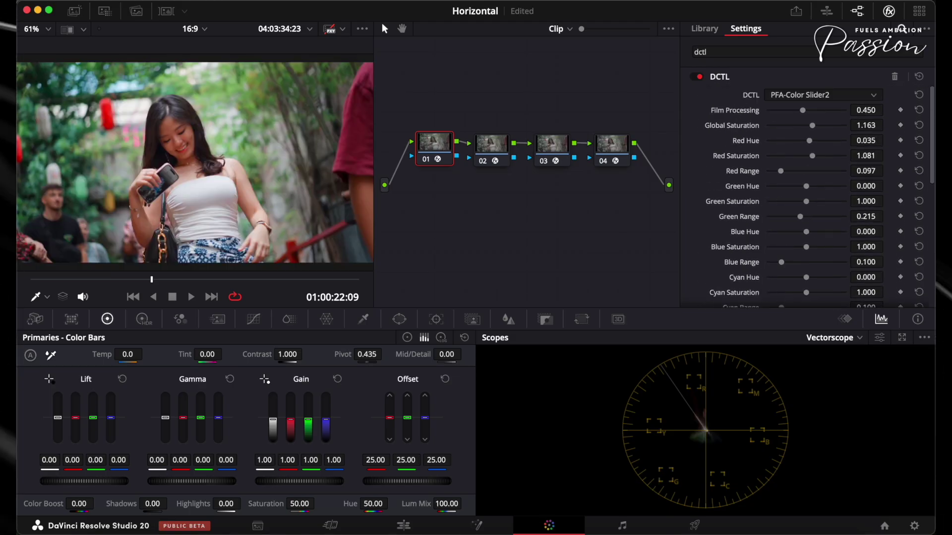
left_click_drag(789, 187, 814, 186)
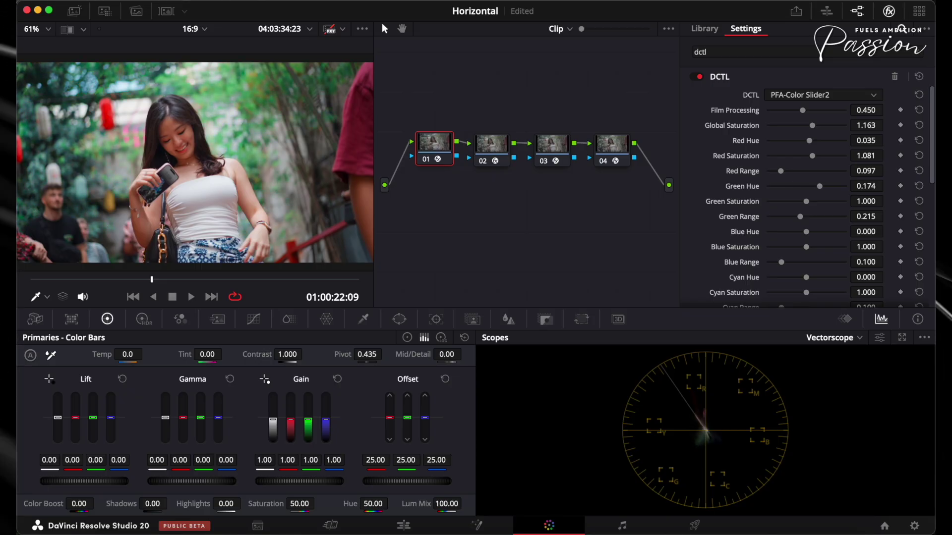
key("ctrl+d")
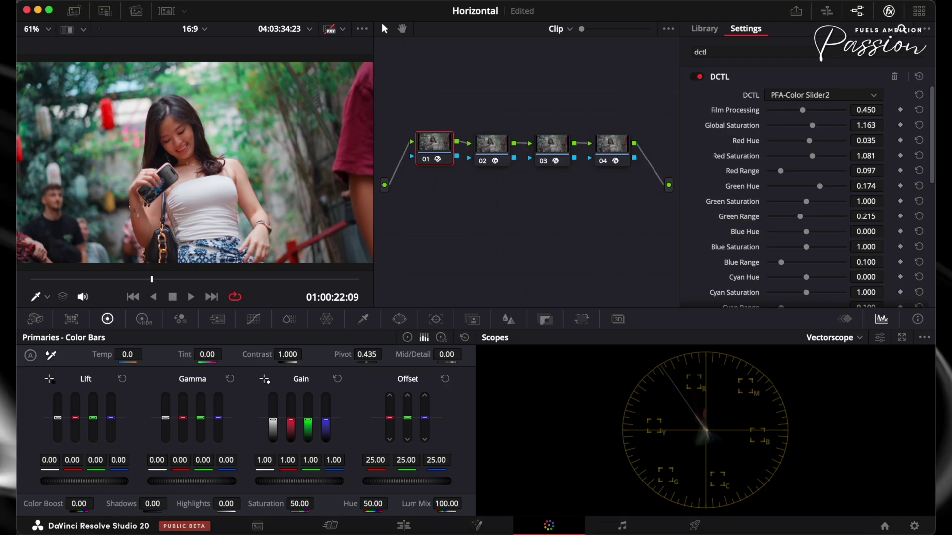
Widen the Blue Range with the blue colour selection shown as a guide, then hide the selection and adjust the blues
scroll(806, 198, "down", 10)
left_click(769, 185)
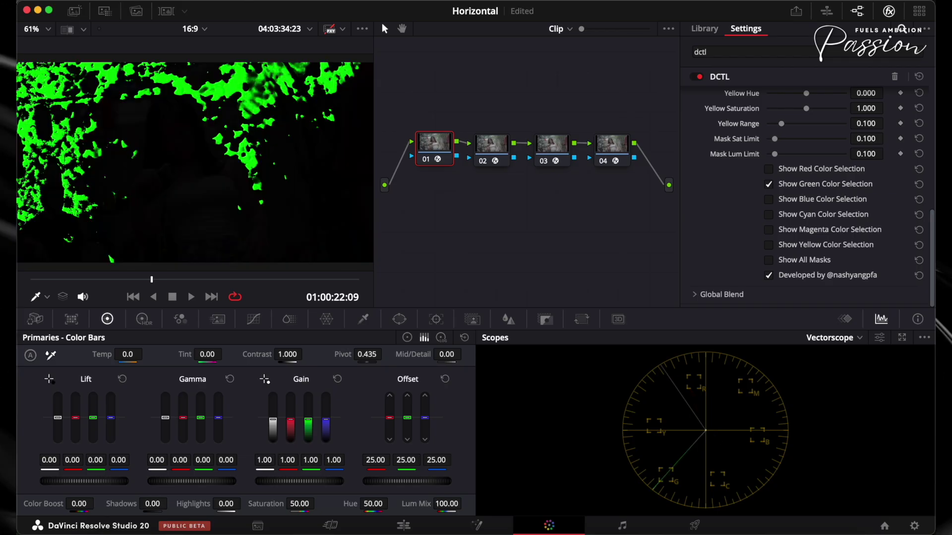
left_click(768, 199)
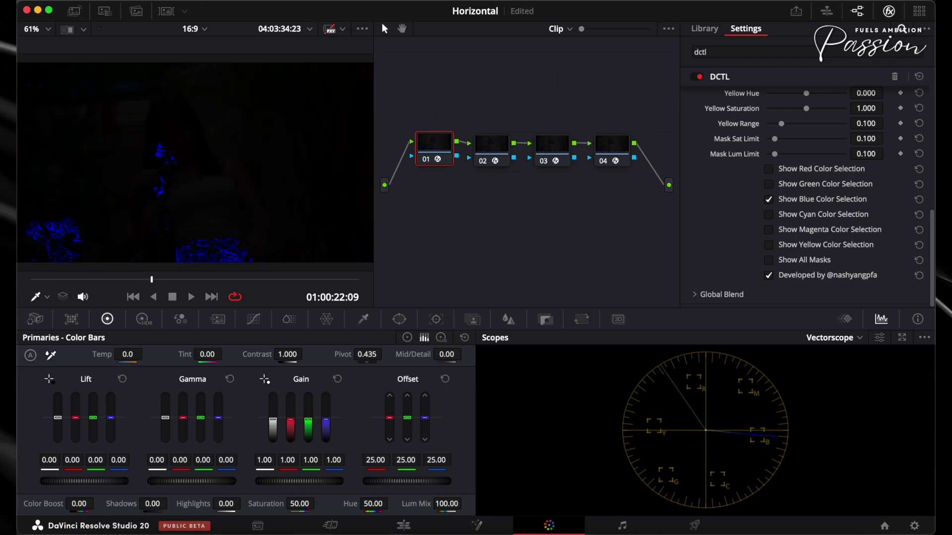
scroll(805, 198, "up", 5)
scroll(806, 198, "up", 2)
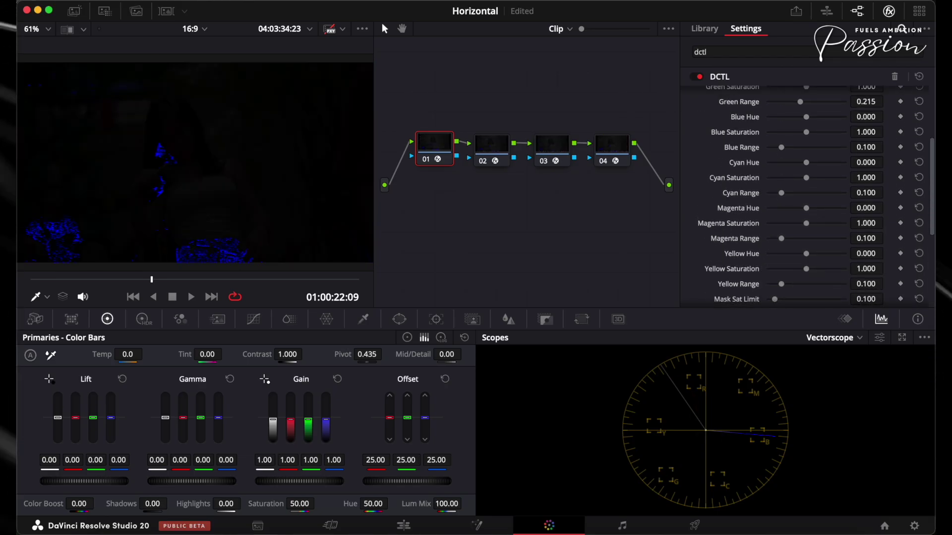
left_click_drag(787, 148, 798, 147)
scroll(797, 153, "down", 6)
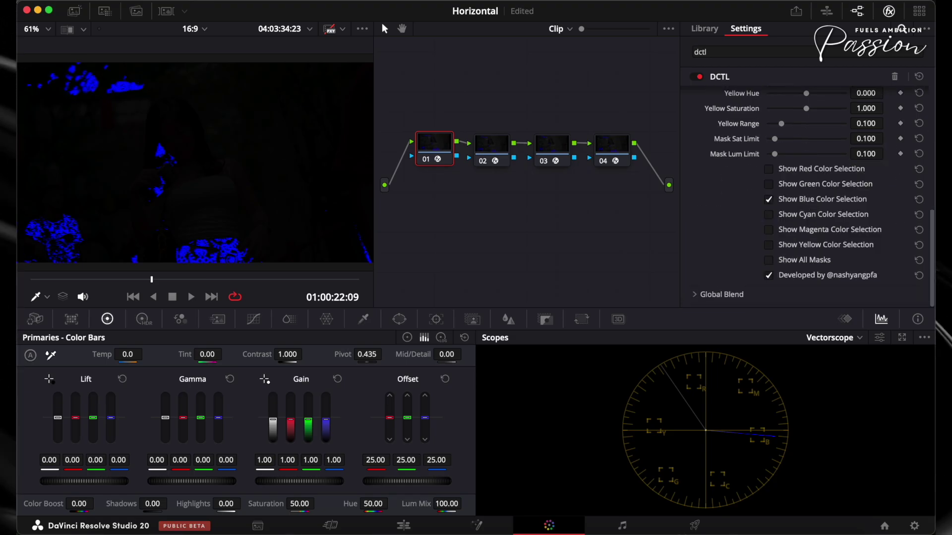
left_click(769, 199)
scroll(771, 199, "up", 7)
scroll(806, 153, "up", 1)
left_click_drag(806, 155, 871, 169)
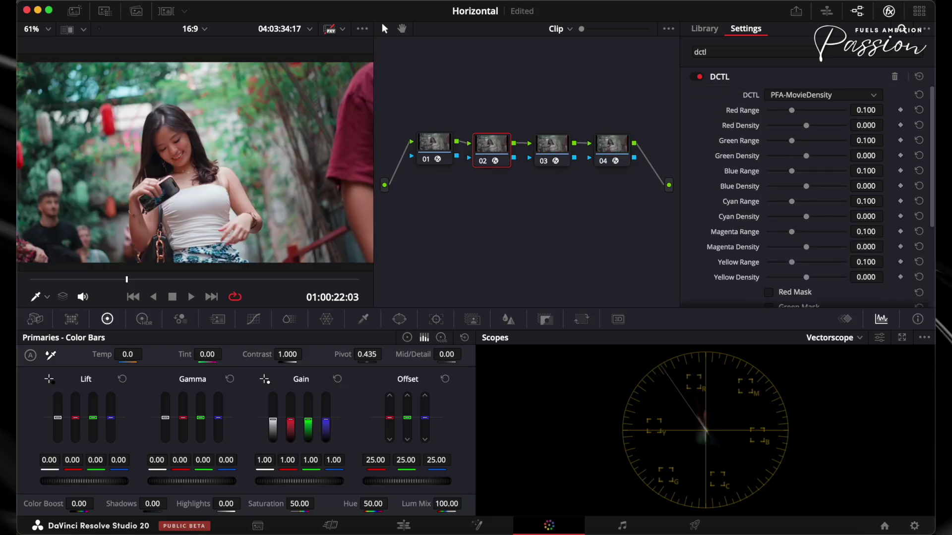
In the PFA-MovieDensity DCTL on node 02, set Red Density to -0.202 and Green Density to 1.380, previewing the mask in between
left_click_drag(799, 125, 804, 125)
scroll(805, 189, "down", 5)
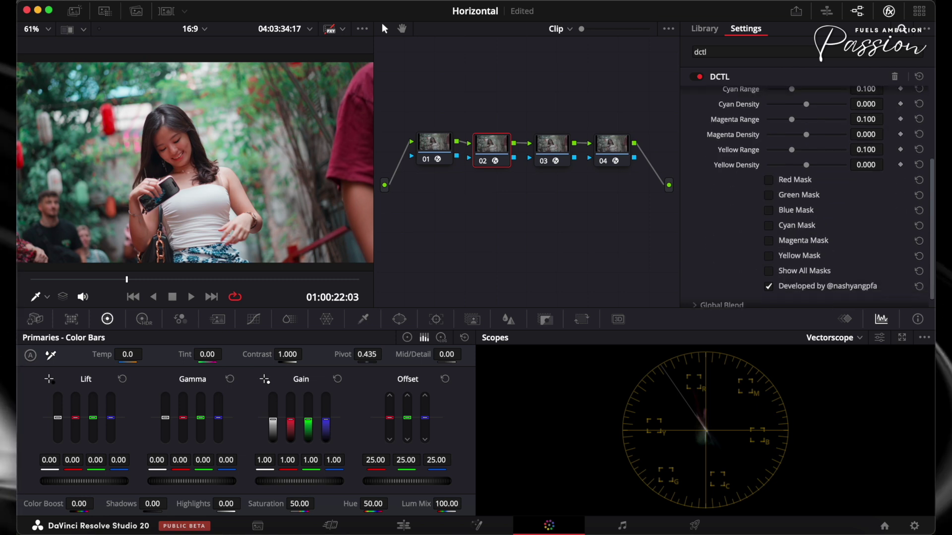
left_click(769, 184)
left_click(768, 185)
scroll(768, 185, "up", 5)
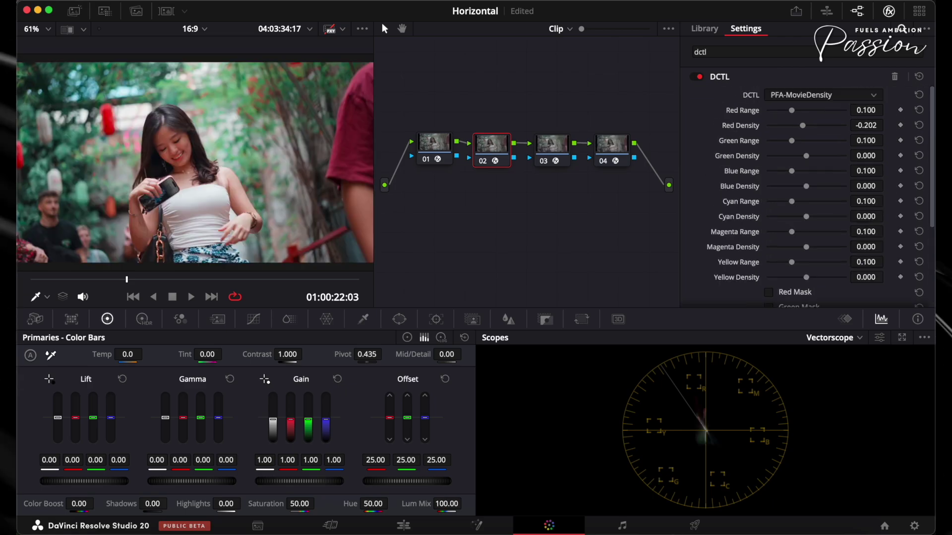
mouse_move(791, 157)
left_mouse_down()
mouse_move(846, 156)
mouse_move(779, 156)
left_mouse_up()
Set Blue Range to 0.134 with the Blue Mask shown, then hide the mask
scroll(807, 189, "down", 5)
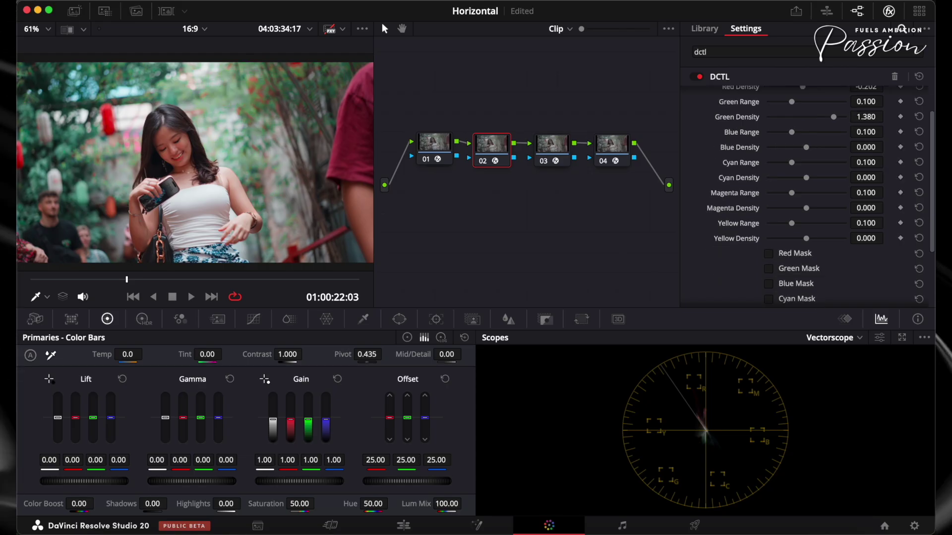
left_click(769, 200)
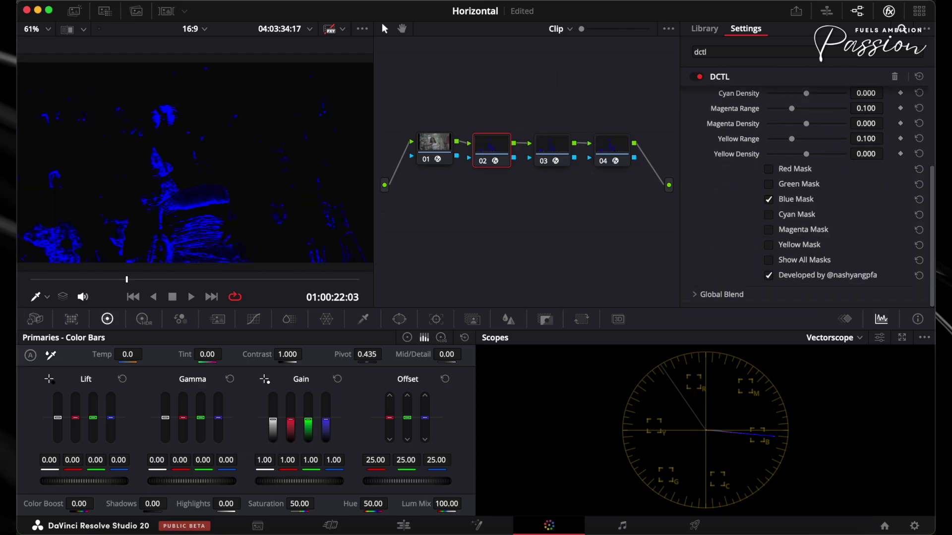
scroll(807, 188, "up", 5)
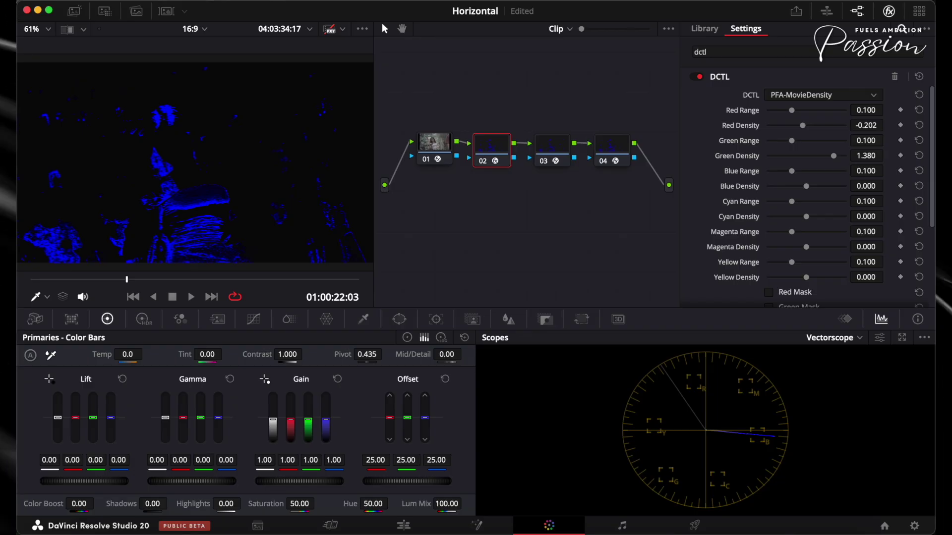
scroll(807, 189, "down", 5)
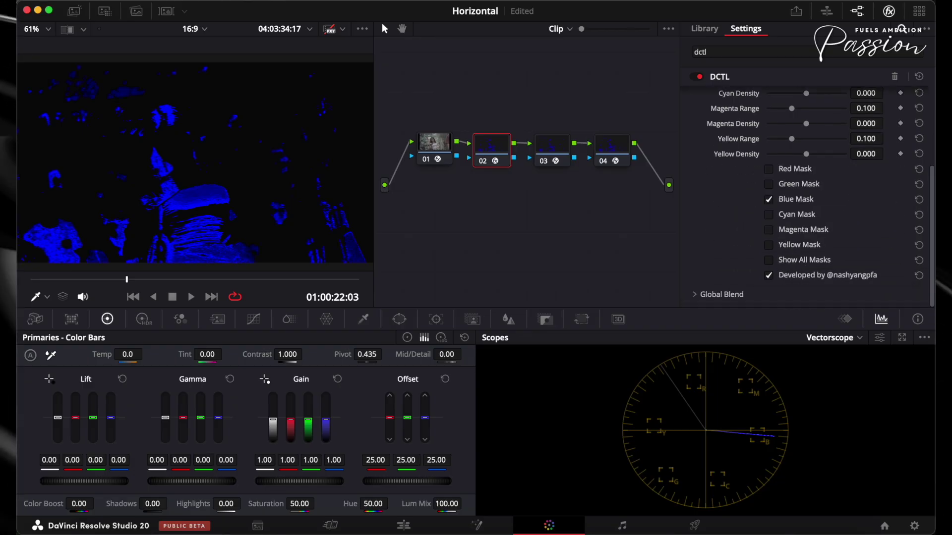
left_click(768, 200)
scroll(768, 199, "up", 5)
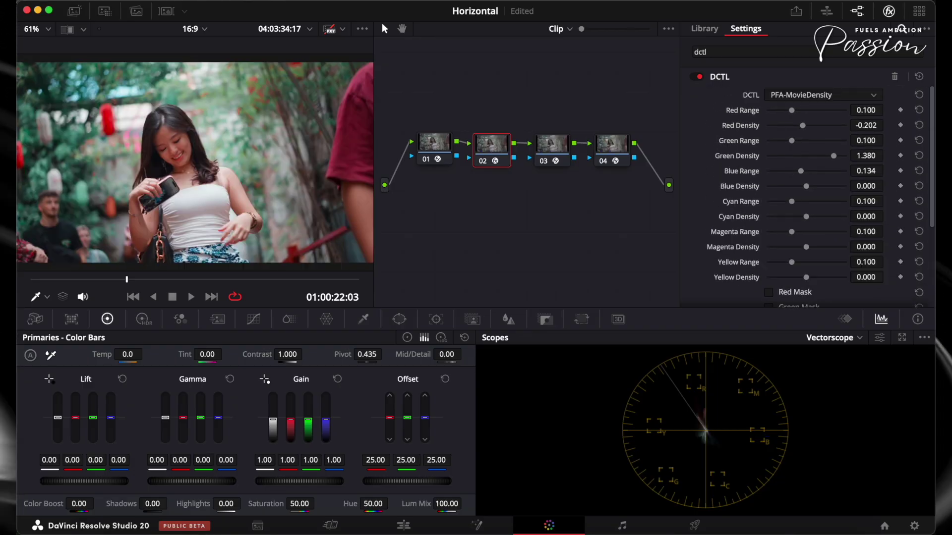
Set Blue Density to -0.667 and compare the image with node 02 disabled and enabled
mouse_move(799, 187)
left_mouse_down()
mouse_move(768, 186)
mouse_move(787, 186)
left_mouse_up()
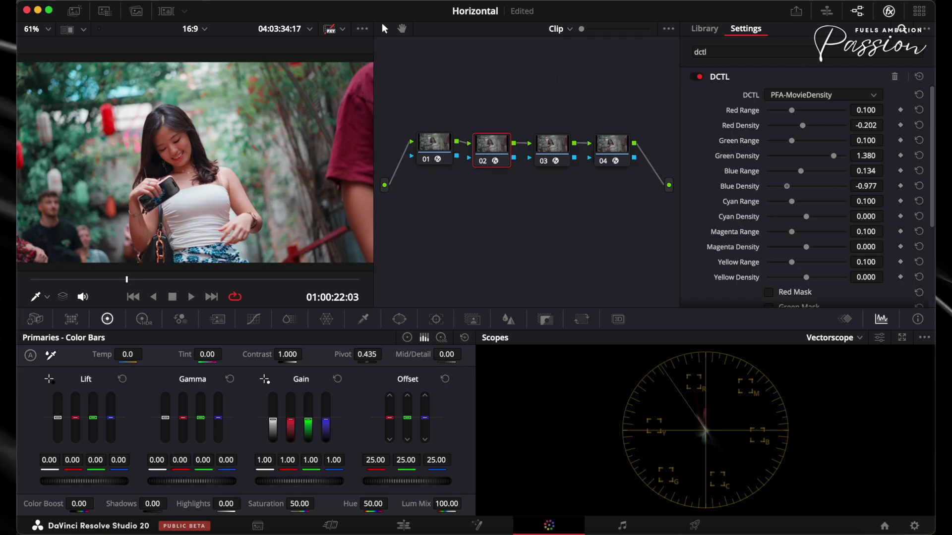
key("ctrl+d")
key("ctrl+d")
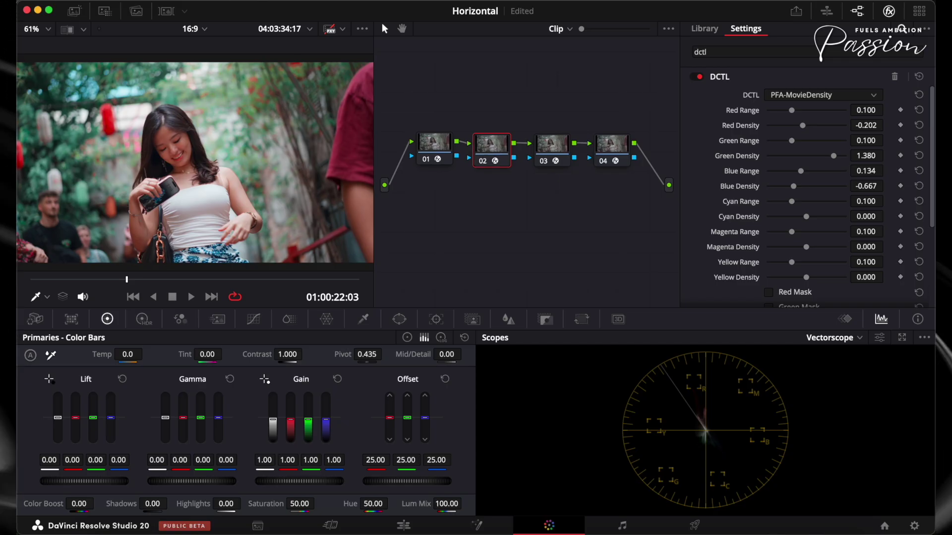
Preview the Cyan Mask in the PFA-MovieDensity DCTL, hide it, and set Cyan Density to -0.791
scroll(805, 198, "down", 4)
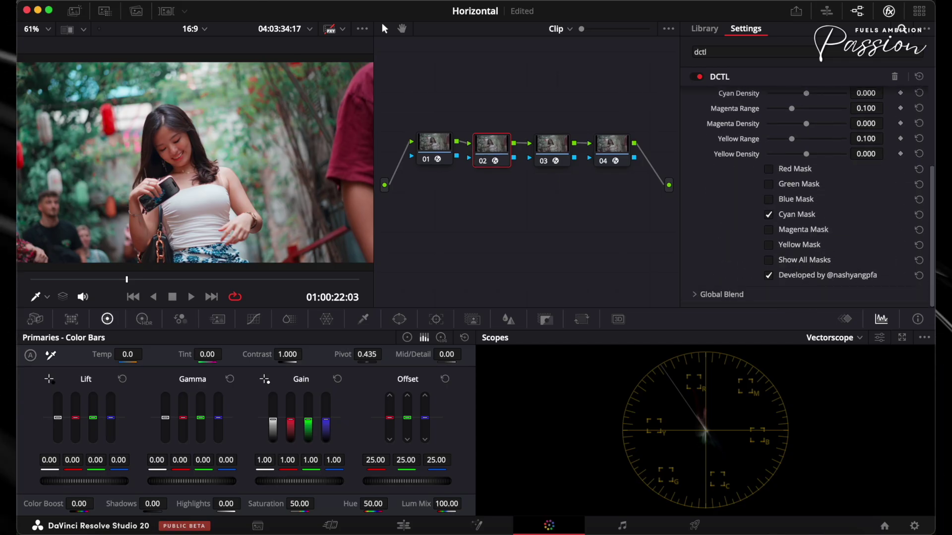
left_click(768, 214)
scroll(768, 214, "up", 2)
left_click_drag(806, 137, 846, 136)
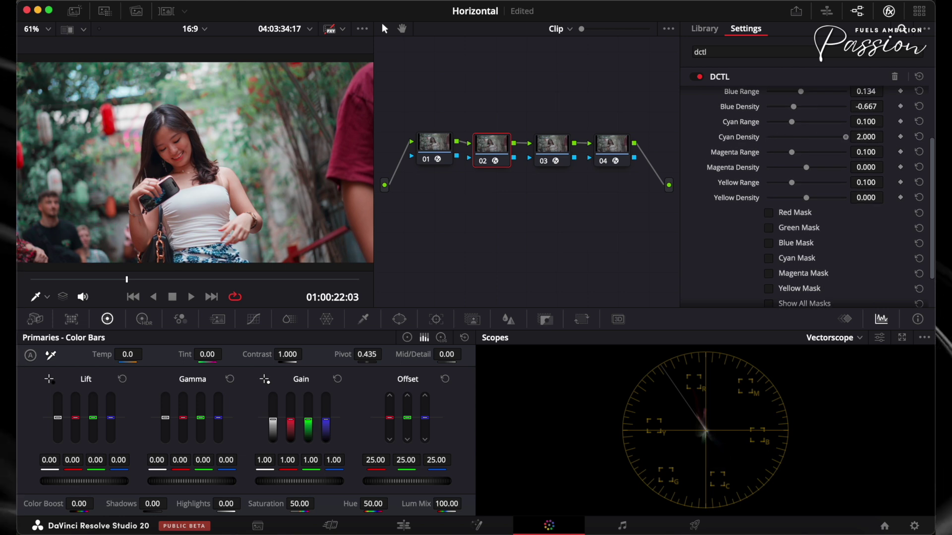
left_click_drag(767, 137, 811, 137)
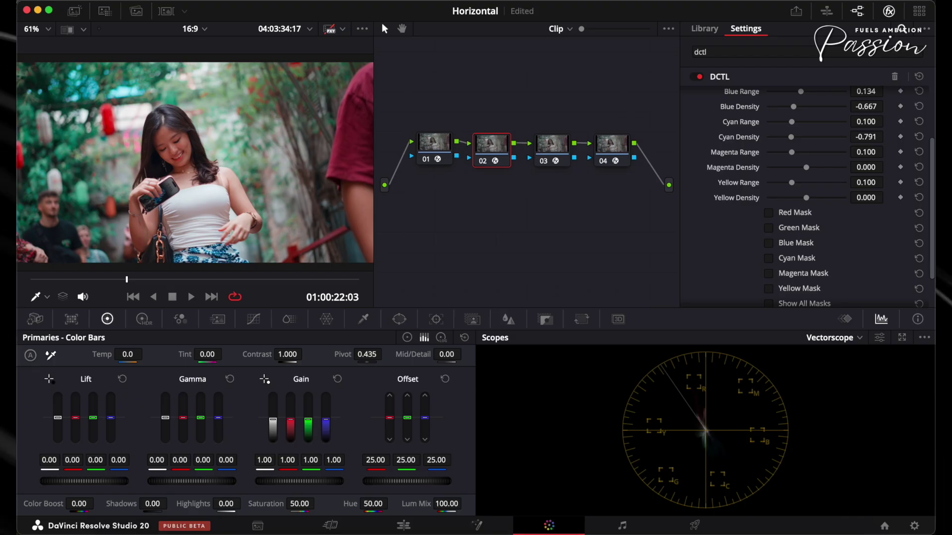
Set Yellow Range to 0.118 with the Yellow Mask shown, hide the mask, and set Yellow Density to 1.845
scroll(804, 198, "down", 3)
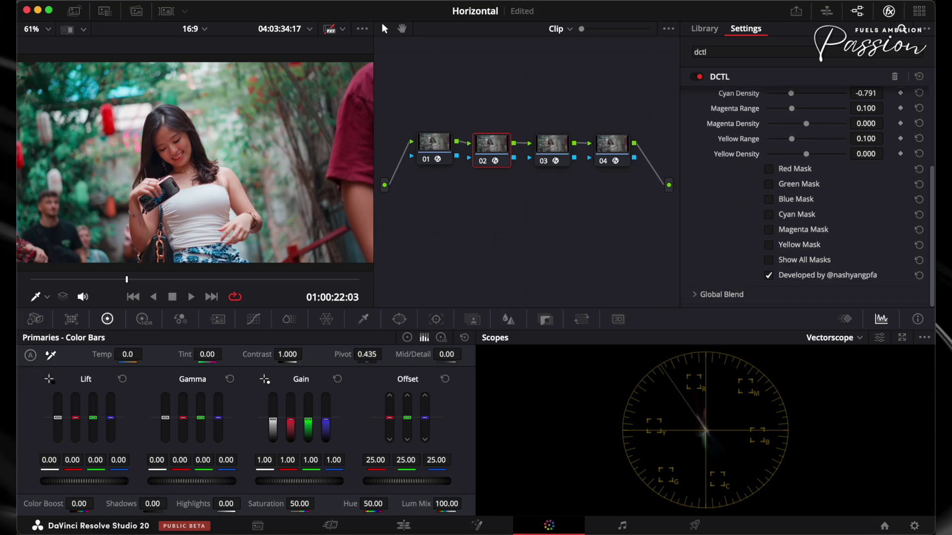
left_click(769, 245)
mouse_move(792, 139)
left_mouse_down()
mouse_move(807, 139)
mouse_move(796, 139)
left_mouse_up()
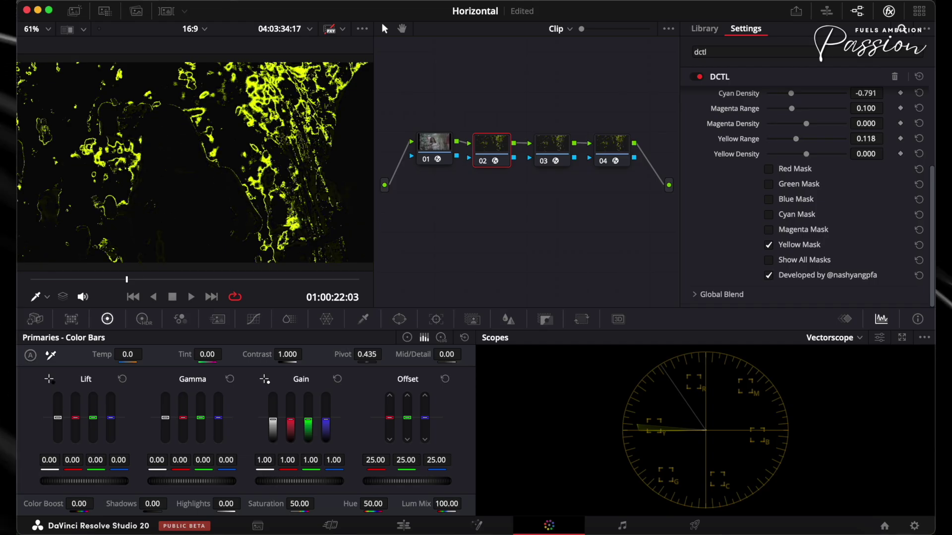
left_click(768, 245)
mouse_move(772, 154)
left_mouse_down()
mouse_move(837, 154)
mouse_move(767, 154)
left_mouse_up()
mouse_move(866, 153)
left_mouse_down()
mouse_move(876, 154)
mouse_move(862, 154)
left_mouse_up()
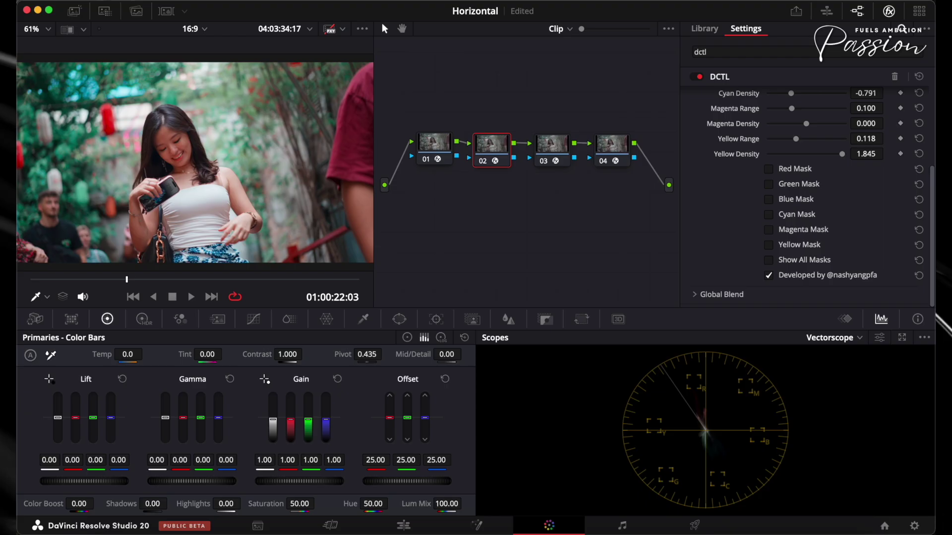
scroll(843, 208, "up", 5)
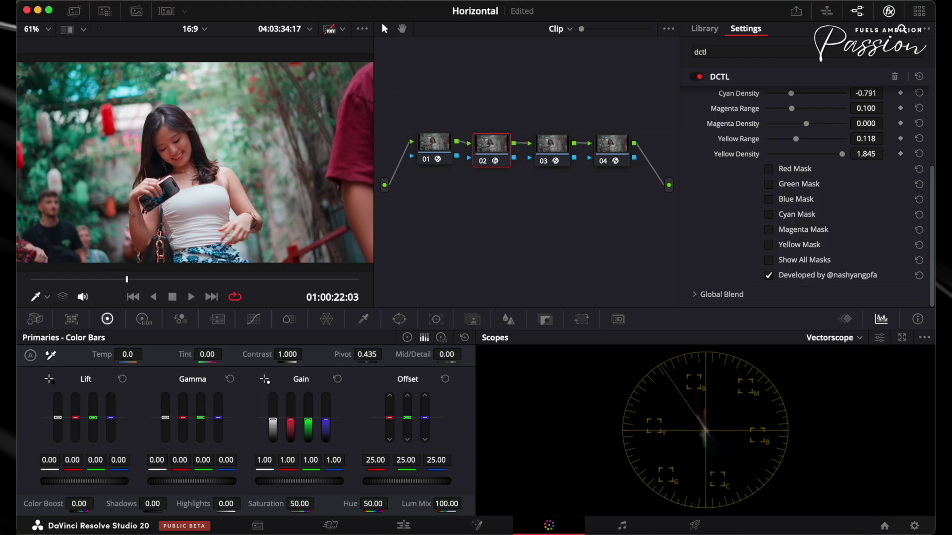
In the PFA-SkinMatch2 DCTL on node 03, show the skintone map, set Skin Range to 1.131, and save the project
left_click(552, 144)
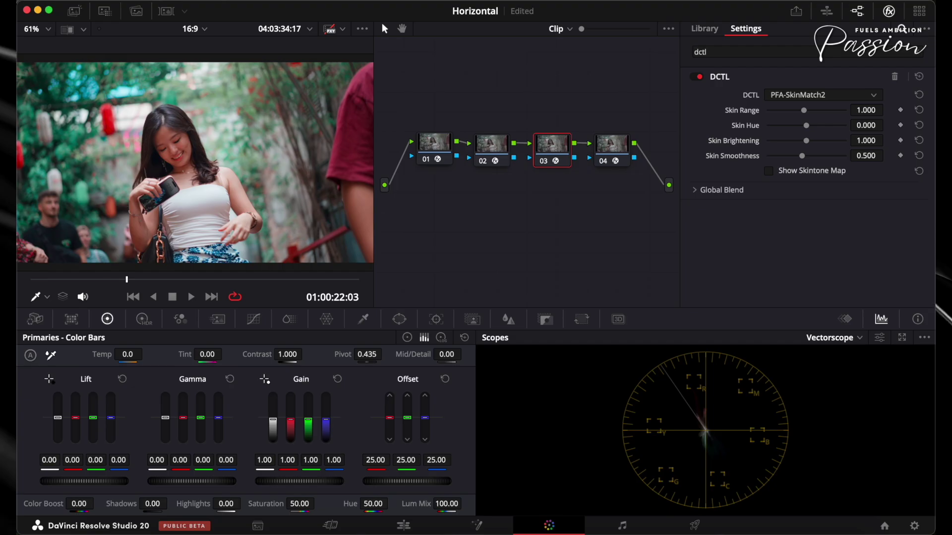
left_click(768, 171)
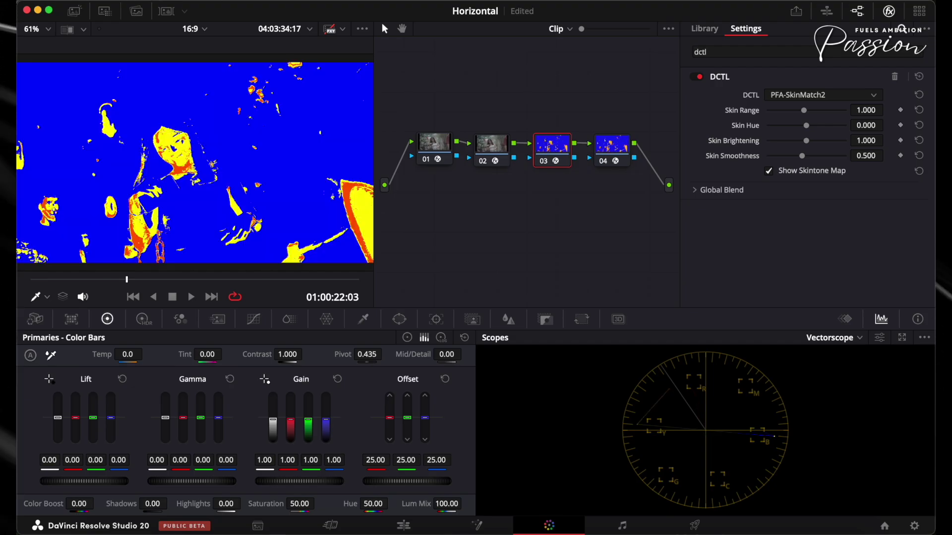
mouse_move(804, 110)
left_mouse_down()
mouse_move(775, 111)
mouse_move(795, 111)
left_mouse_up()
mouse_move(803, 111)
left_mouse_down()
mouse_move(833, 111)
mouse_move(810, 110)
left_mouse_up()
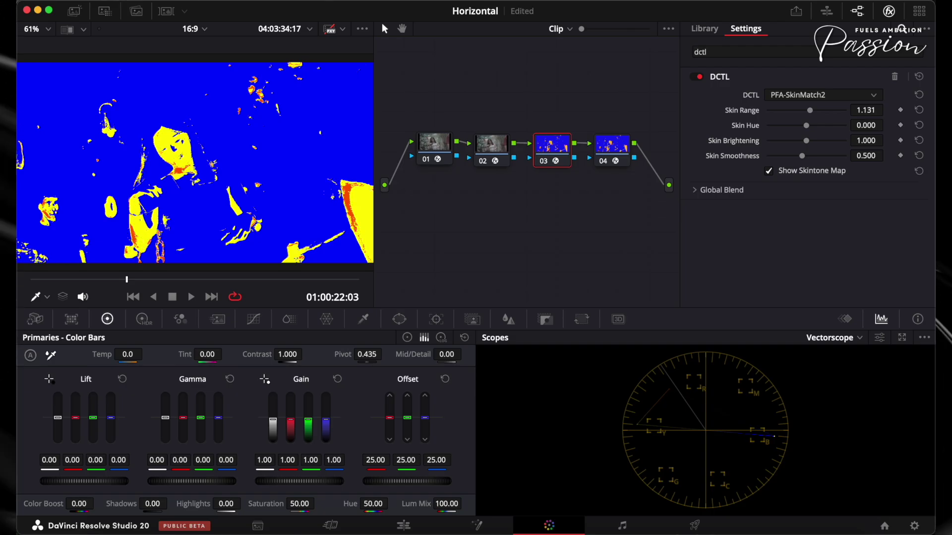
key("super+s")
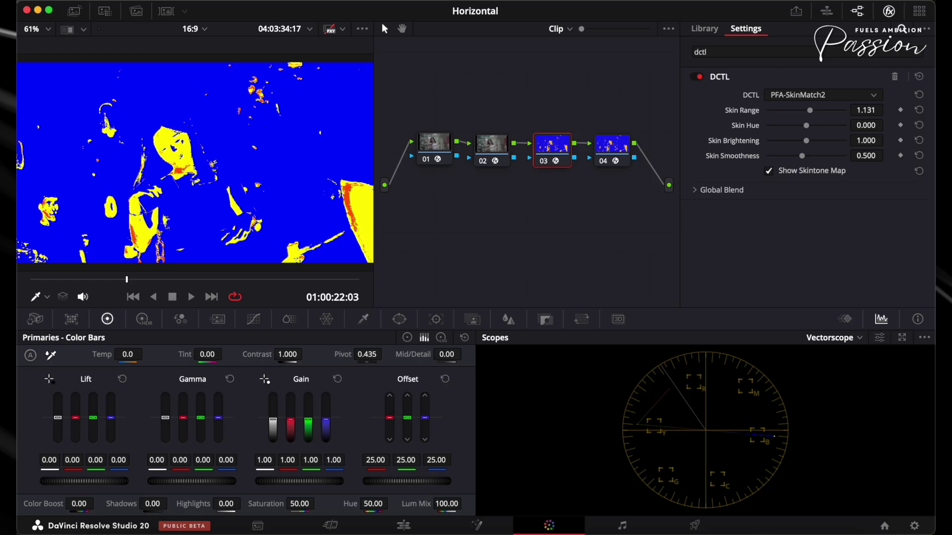
Set Skin Hue to 0.014 and check the result with the skintone map off and on, leaving it hidden
left_click_drag(806, 125, 809, 125)
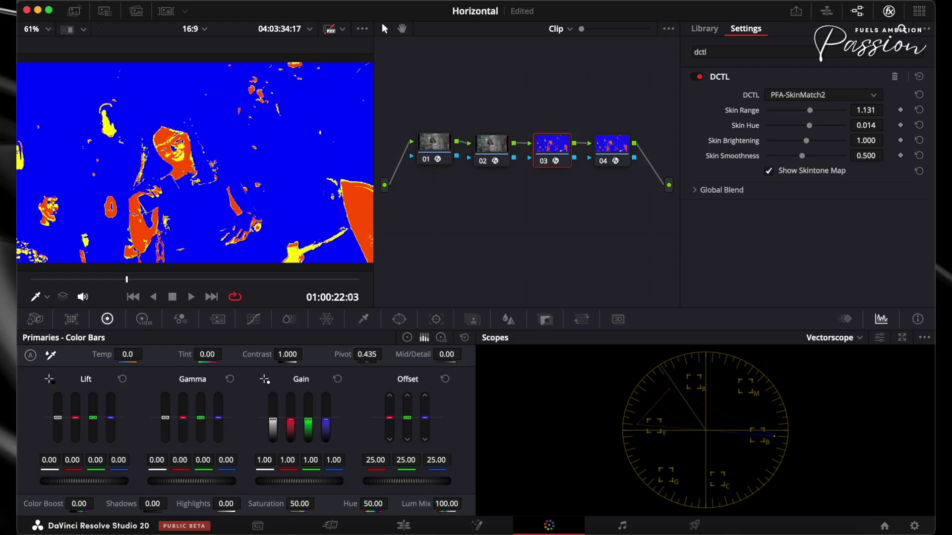
left_click(769, 171)
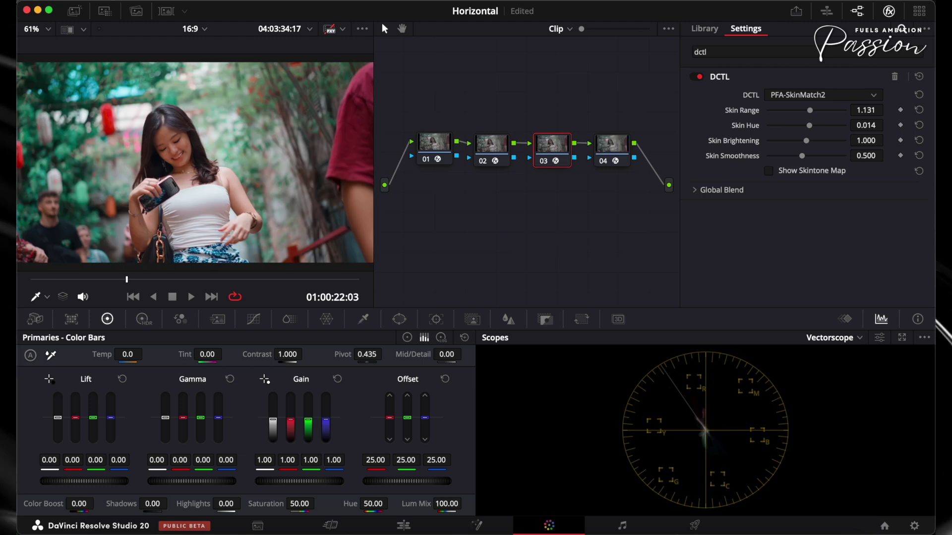
left_click(769, 171)
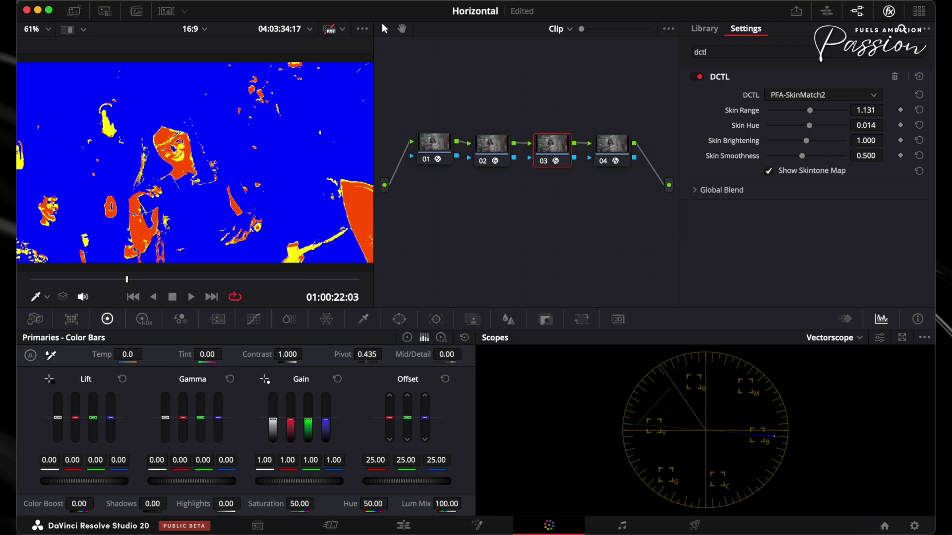
left_click(769, 171)
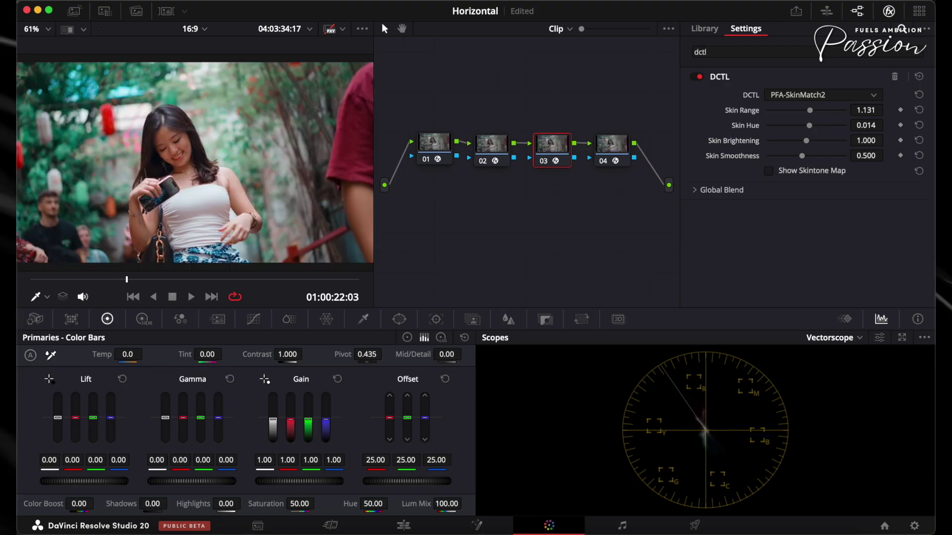
Set Skin Brightening to 1.008 and Skin Smoothness to 0.721, comparing the full-size image with node 03 disabled and enabled
mouse_move(806, 141)
left_mouse_down()
mouse_move(795, 141)
mouse_move(811, 141)
left_mouse_up()
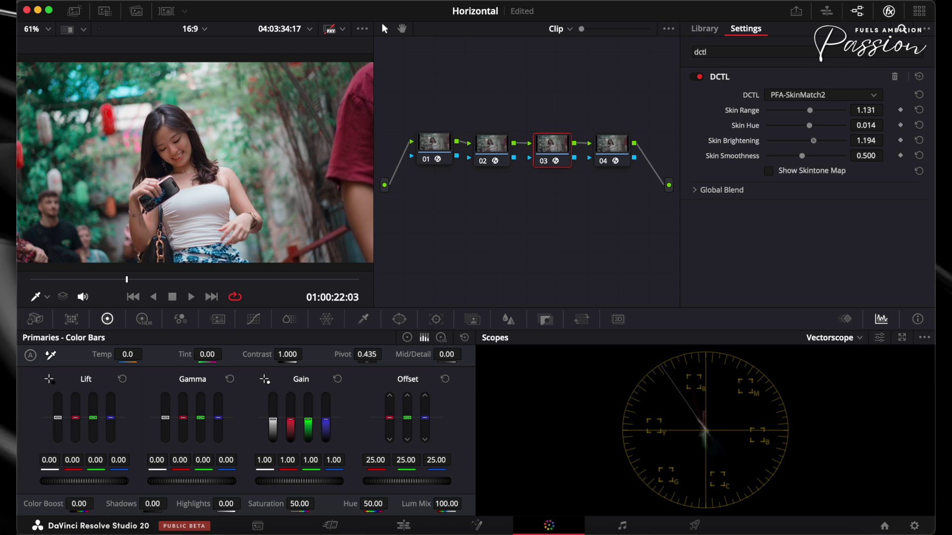
left_click_drag(813, 141, 806, 141)
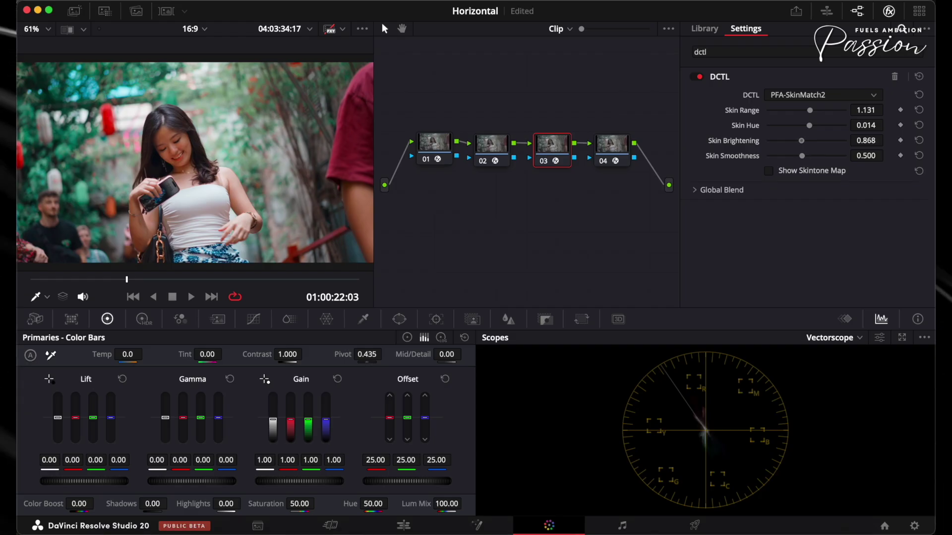
left_click_drag(801, 141, 807, 140)
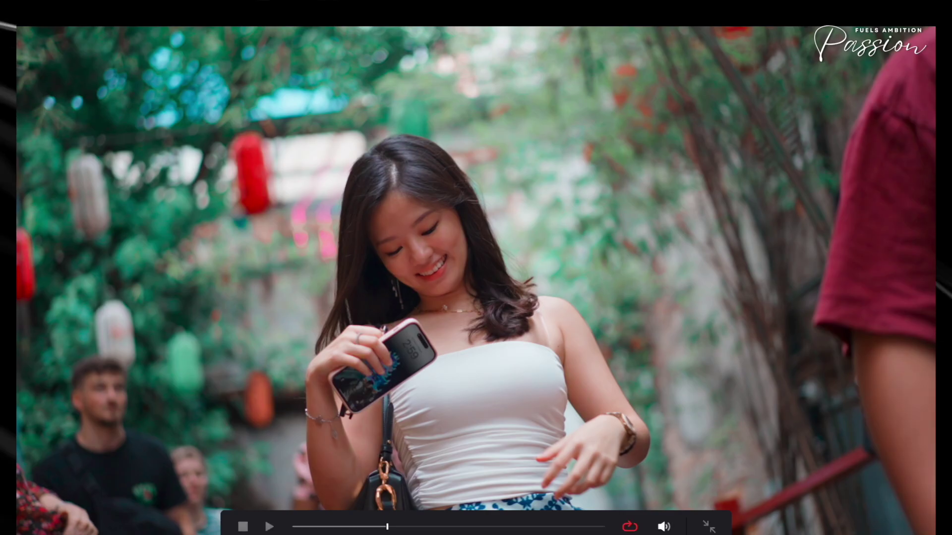
key("Escape")
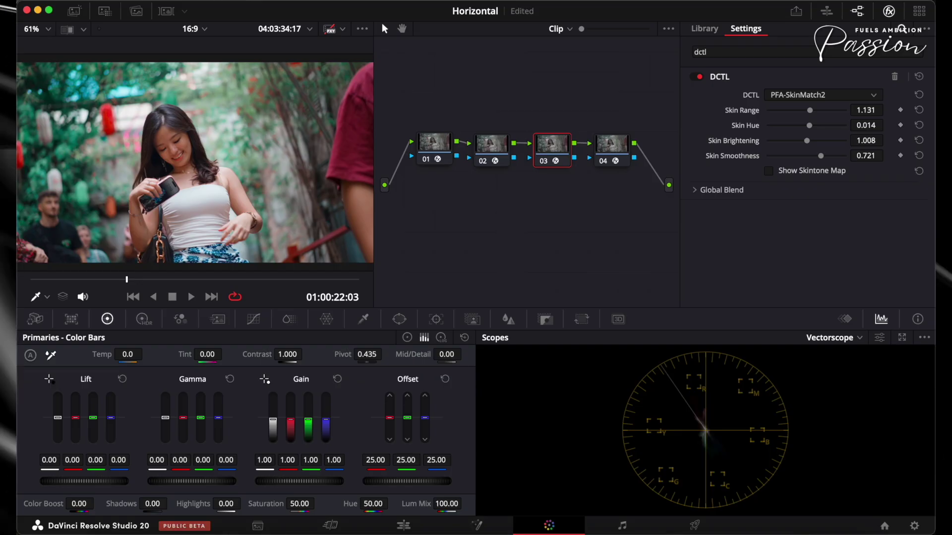
key("super+d")
key("super+d")
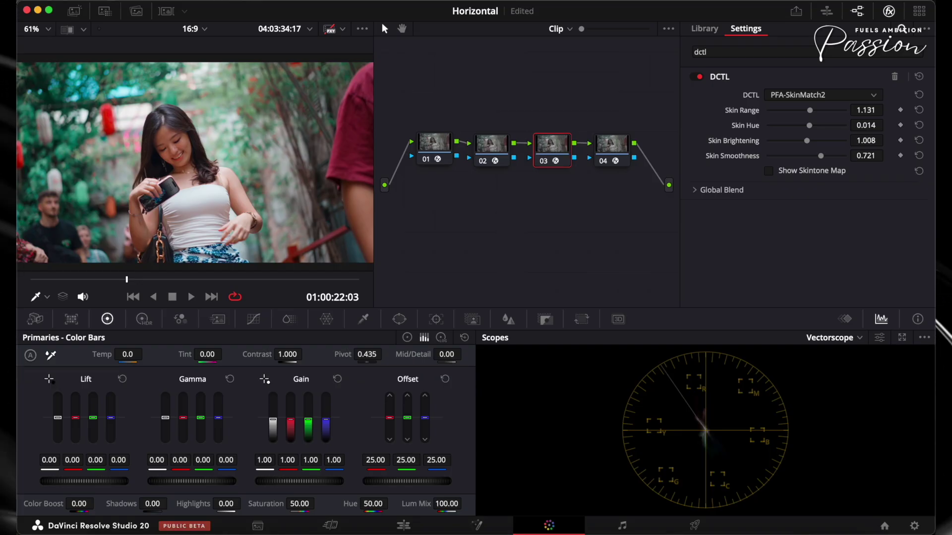
key("ctrl+d")
key("ctrl+d")
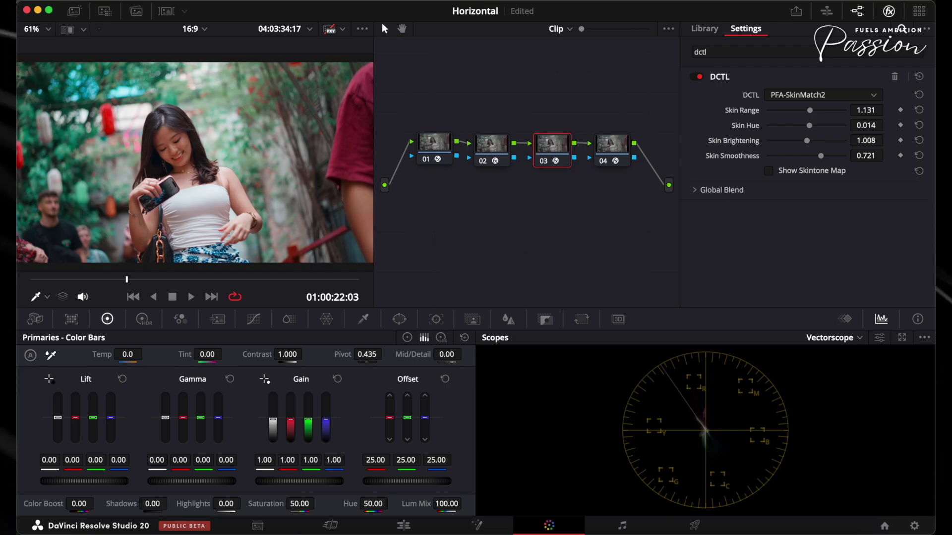
Select node 04 with the PFA-Filmfade DCTL and play the clip in the enlarged viewer
left_click(612, 144)
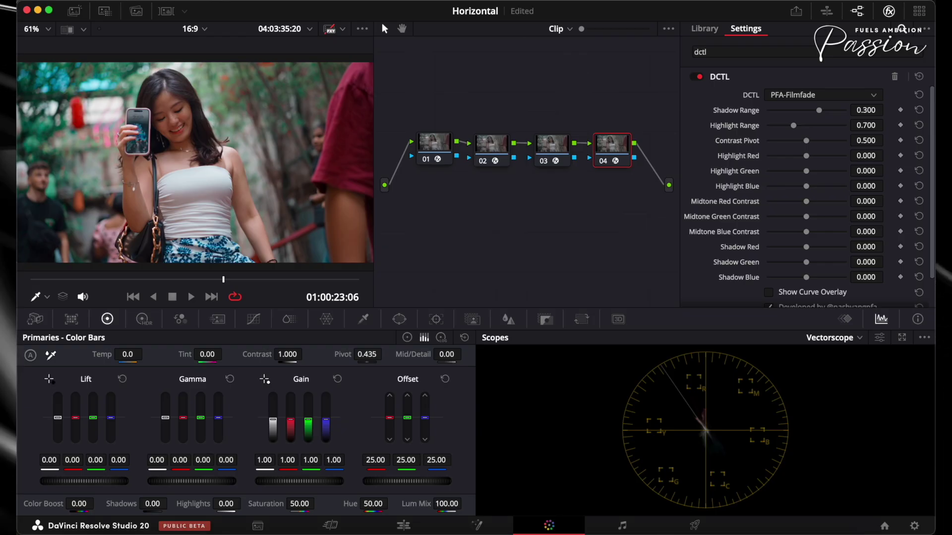
key("alt+f")
key("space")
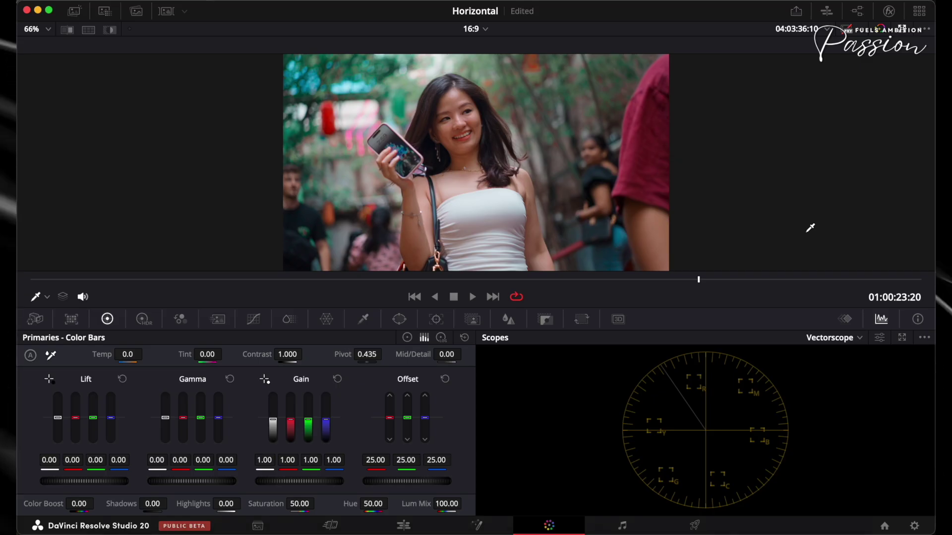
key("alt+f")
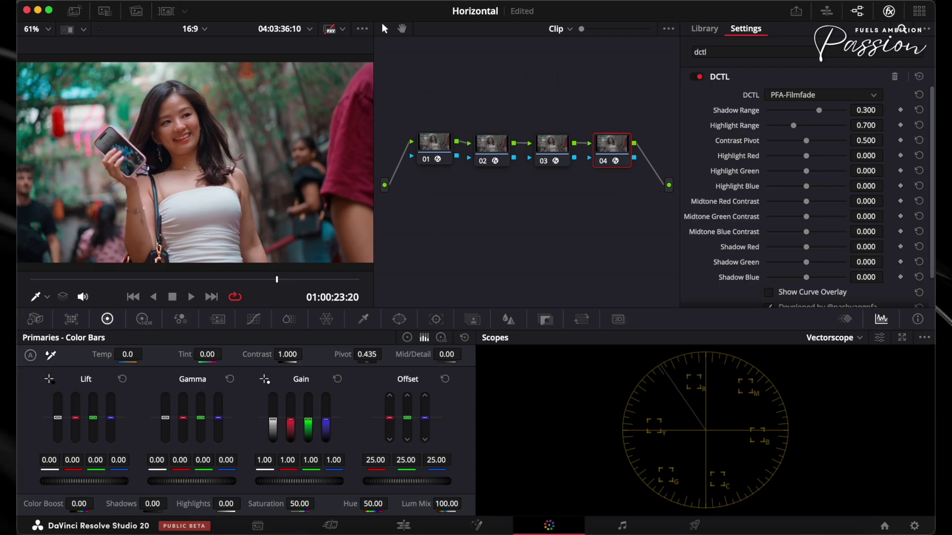
With the curve overlay shown, raise Shadow Red, Shadow Green and Shadow Blue to 0.500, then hide the overlay
scroll(803, 189, "down", 3)
scroll(804, 188, "up", 3)
scroll(803, 188, "down", 1)
scroll(803, 188, "down", 1)
left_click(769, 259)
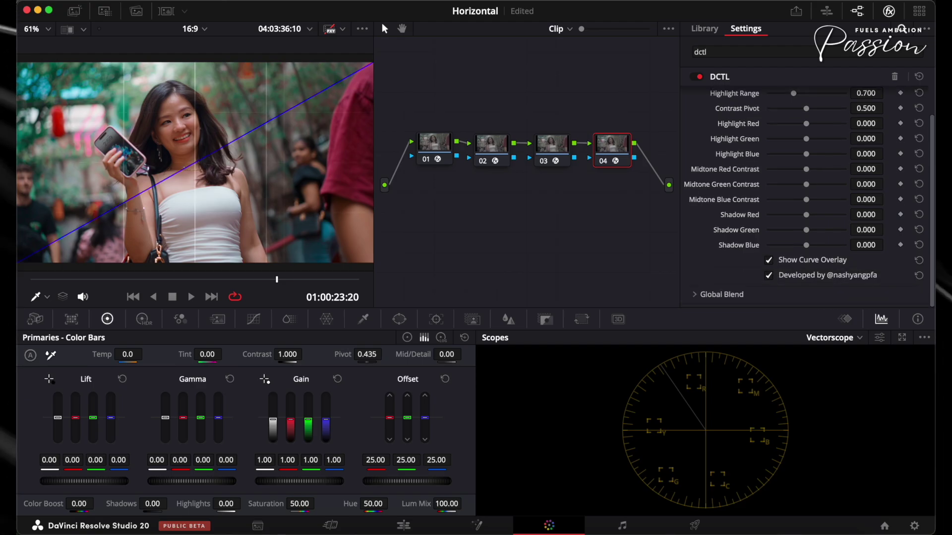
left_click_drag(806, 215, 832, 215)
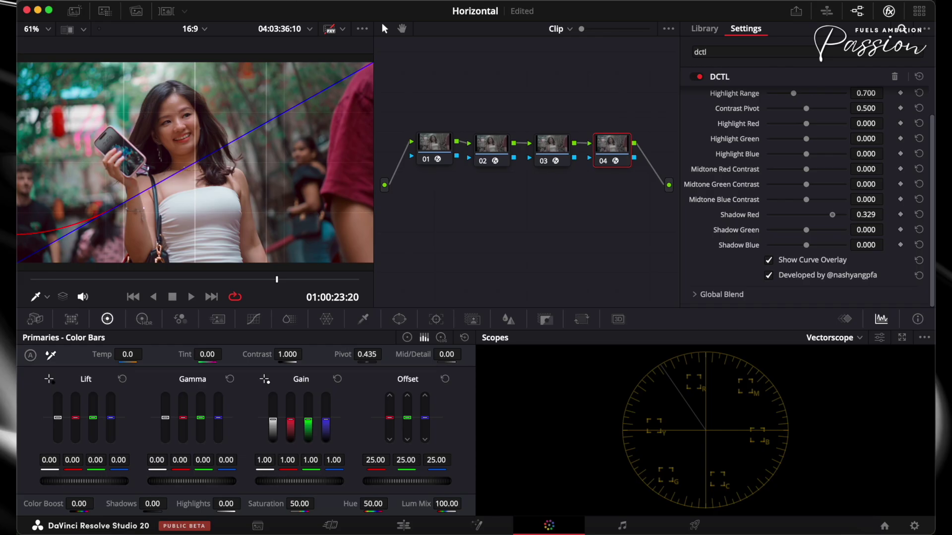
left_click_drag(832, 214, 846, 245)
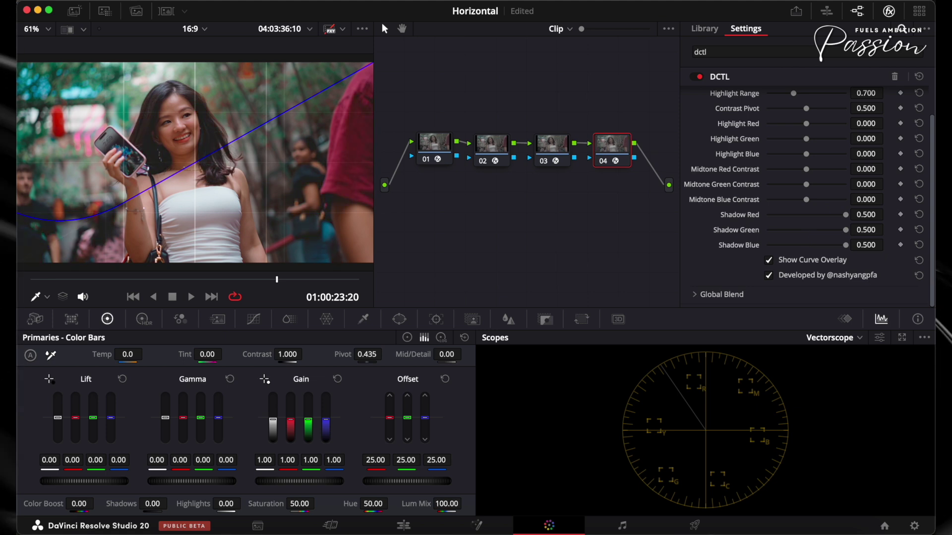
left_click(769, 260)
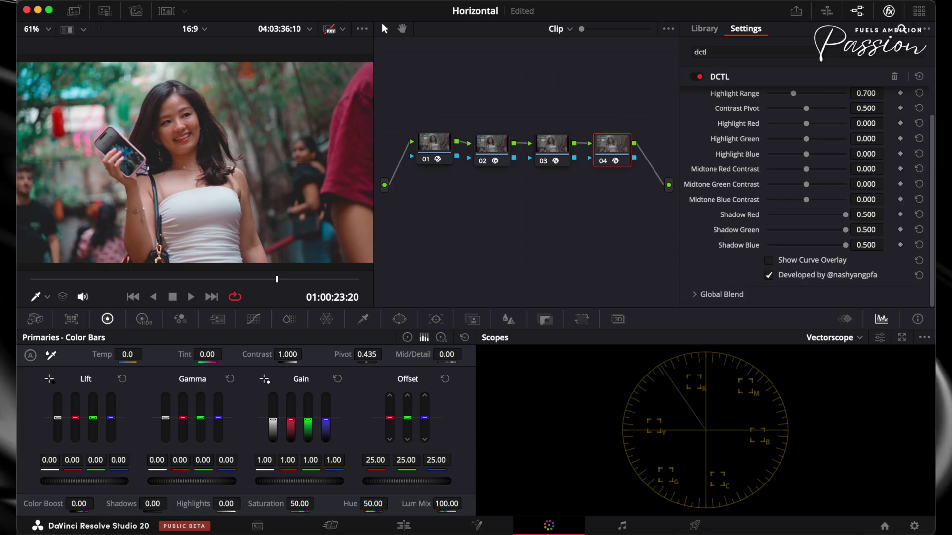
Compare the faded shadows with node 04 disabled and enabled
key("super+d")
key("super+d")
key("super+d")
key("super+d")
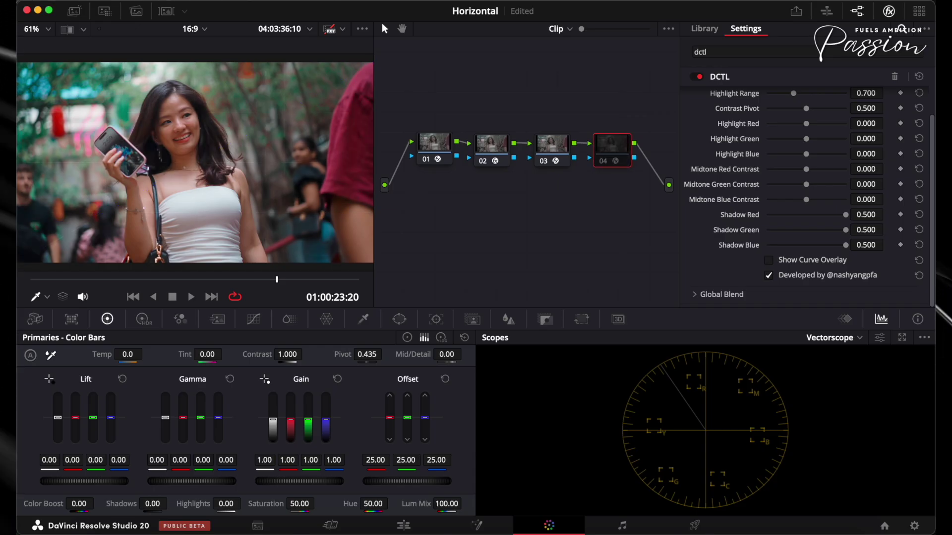
Set Shadow Range to 0.337 with the curve overlay shown as a guide, then hide the overlay
left_click(768, 261)
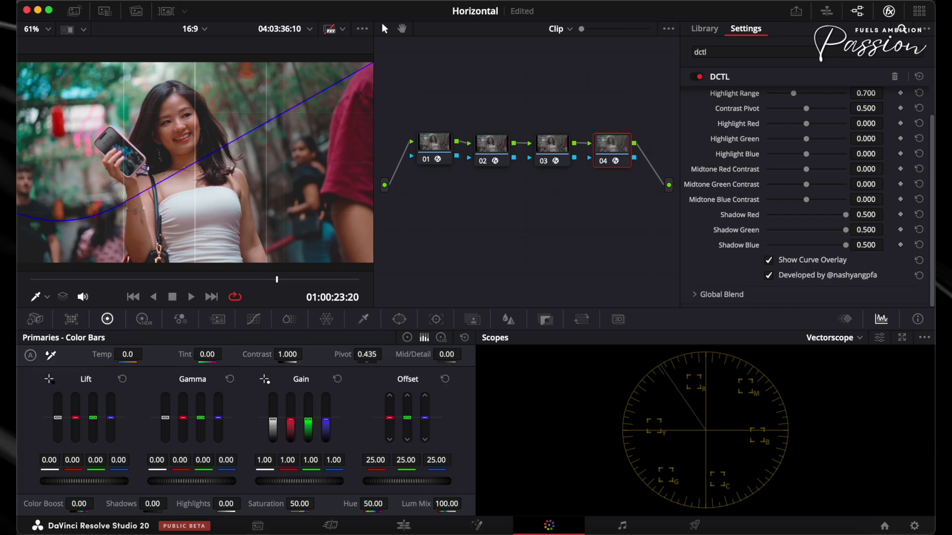
scroll(803, 198, "up", 2)
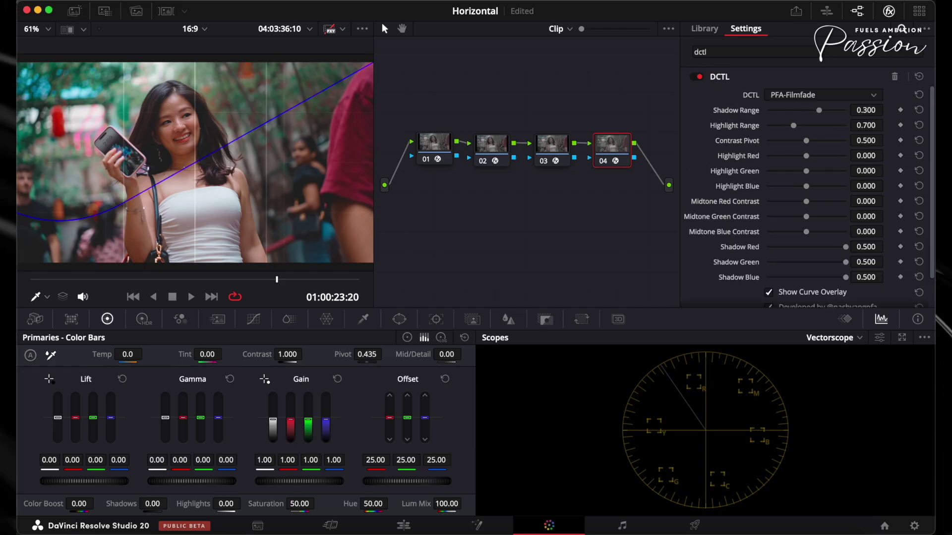
mouse_move(819, 110)
left_mouse_down()
mouse_move(786, 111)
mouse_move(846, 111)
mouse_move(816, 111)
mouse_move(834, 111)
left_mouse_up()
scroll(806, 198, "down", 2)
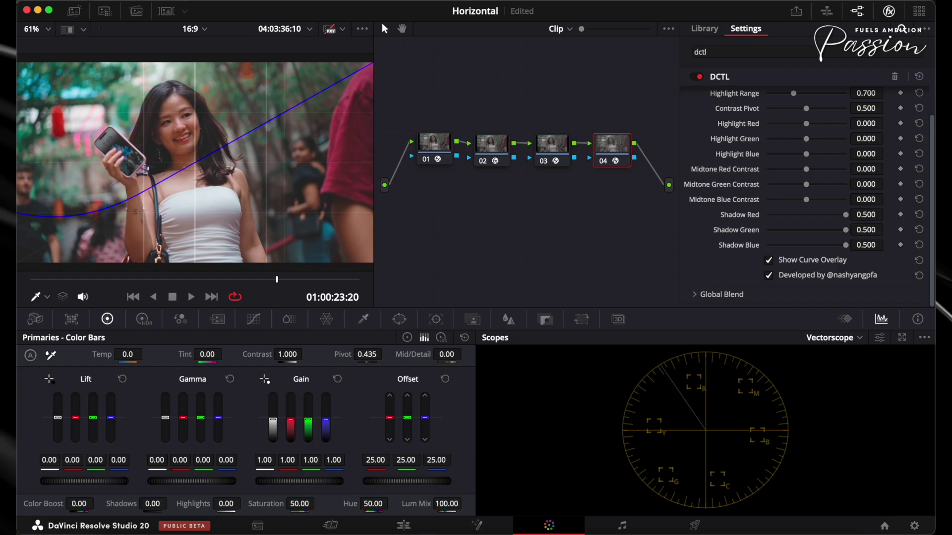
left_click(769, 261)
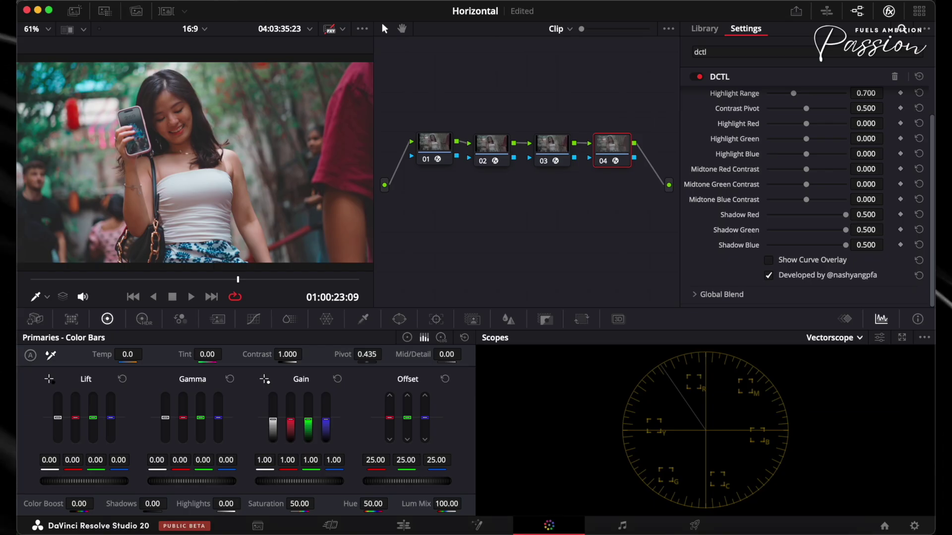
Switch the scope from Vectorscope to Waveform and bring the Filmfade range settings back into reach
left_click(834, 338)
left_click(838, 368)
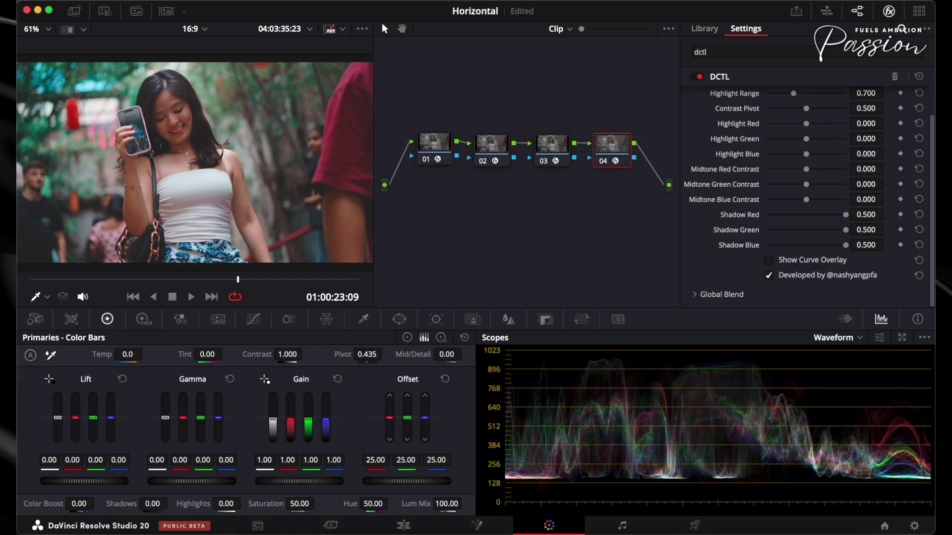
scroll(803, 183, "up", 2)
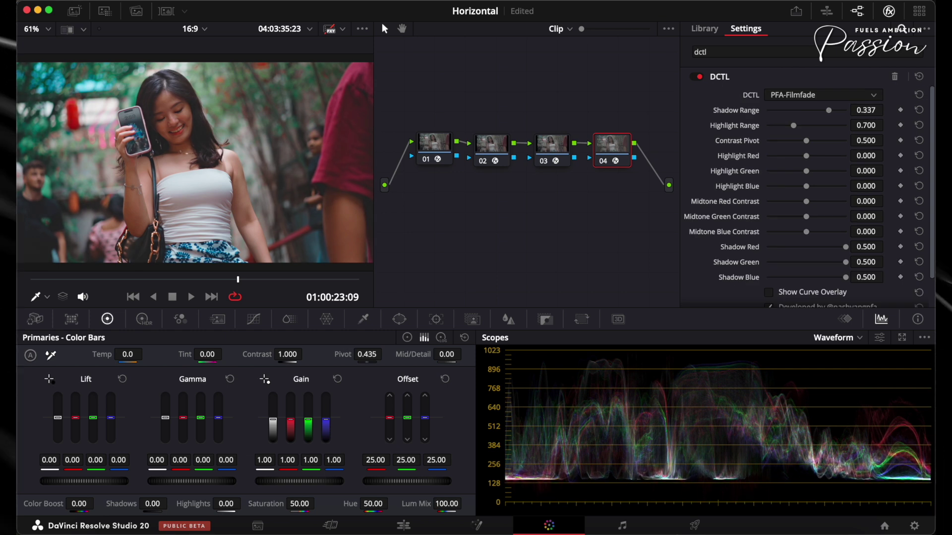
Try Shadow Red at -0.399, then restore it to 0.500 and keep Shadow Green at 0.500
left_click_drag(846, 247, 774, 247)
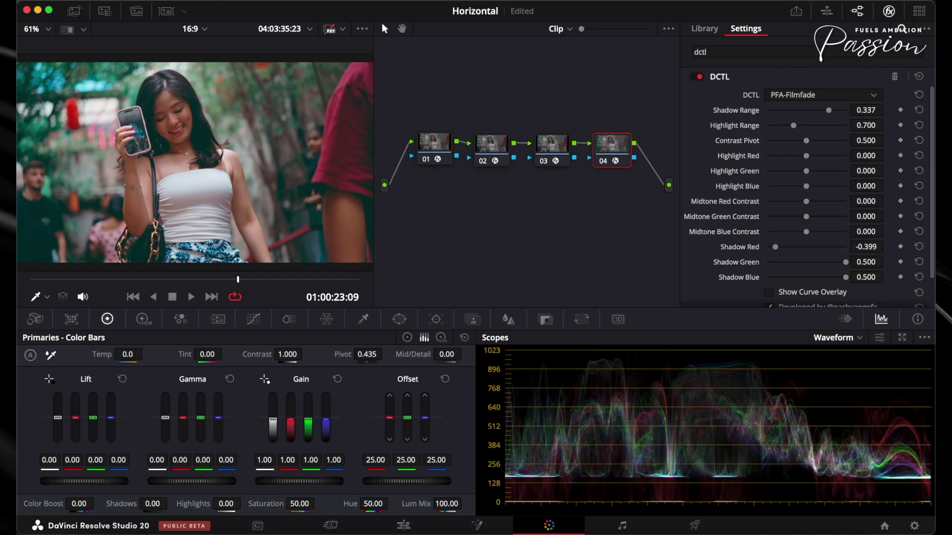
left_click_drag(779, 247, 846, 247)
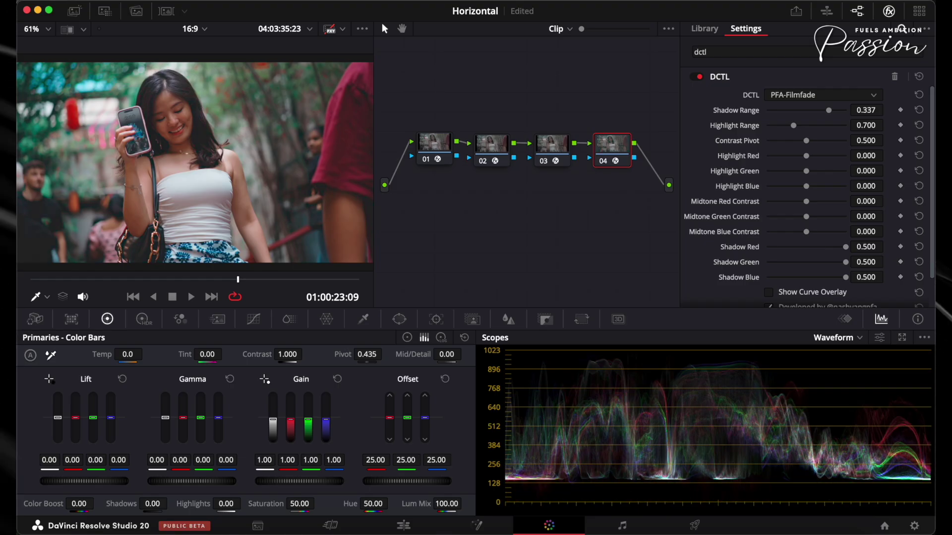
mouse_move(844, 262)
left_mouse_down()
mouse_move(767, 262)
mouse_move(846, 263)
mouse_move(841, 277)
mouse_move(805, 247)
mouse_move(846, 246)
left_mouse_up()
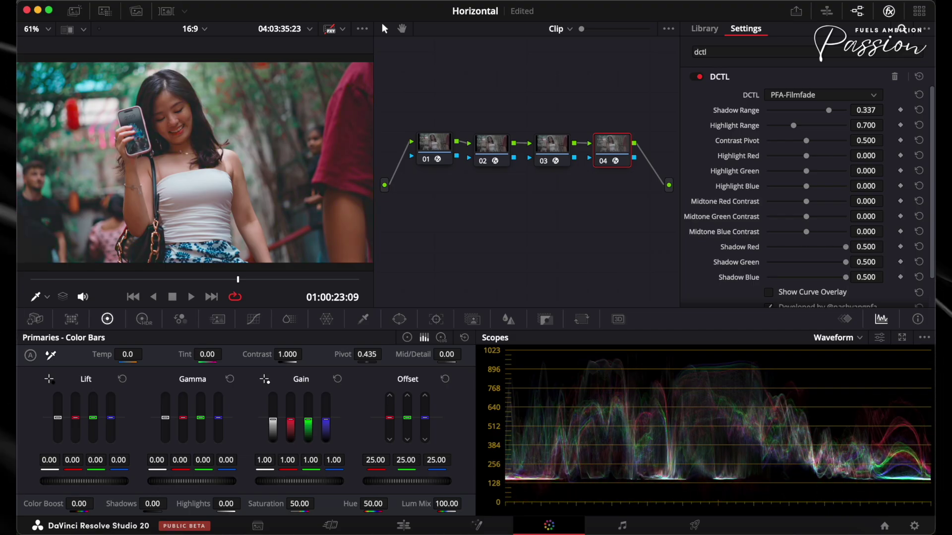
Lower the Shadow Range of the film fade on node 04 slightly
mouse_move(828, 110)
left_mouse_down()
mouse_move(810, 110)
mouse_move(825, 110)
left_mouse_up()
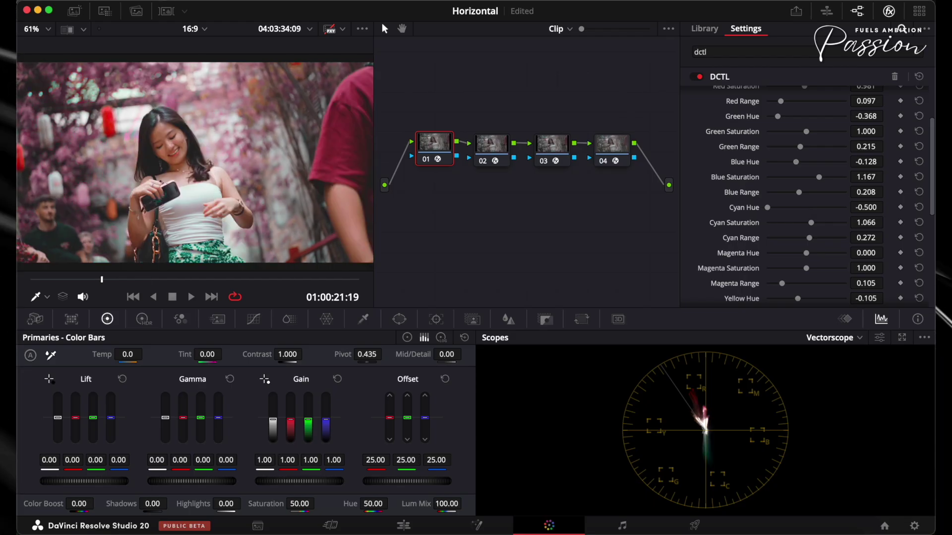
Try Cyan Hue values of -0.500 and 0.159 on node 01, then lower Cyan Hue again
mouse_move(774, 208)
left_mouse_down()
mouse_move(789, 207)
mouse_move(766, 207)
left_mouse_up()
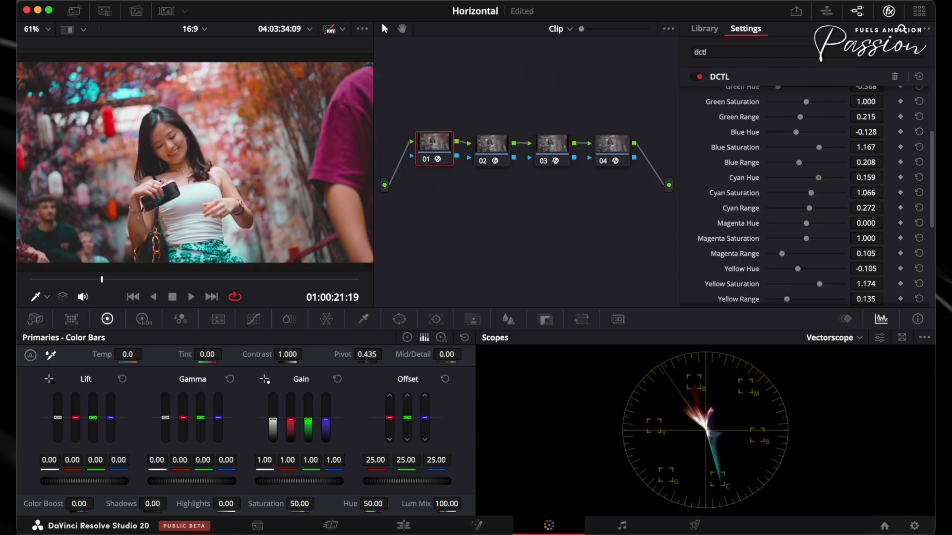
left_click_drag(818, 178, 779, 157)
scroll(799, 174, "up", 1)
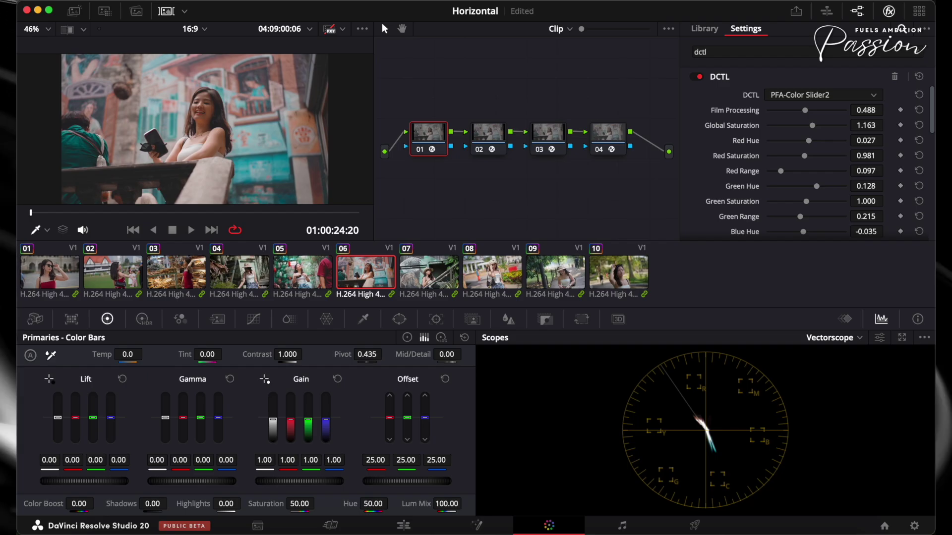
Move on to clip 07 and play it back to review the shot
key("Down")
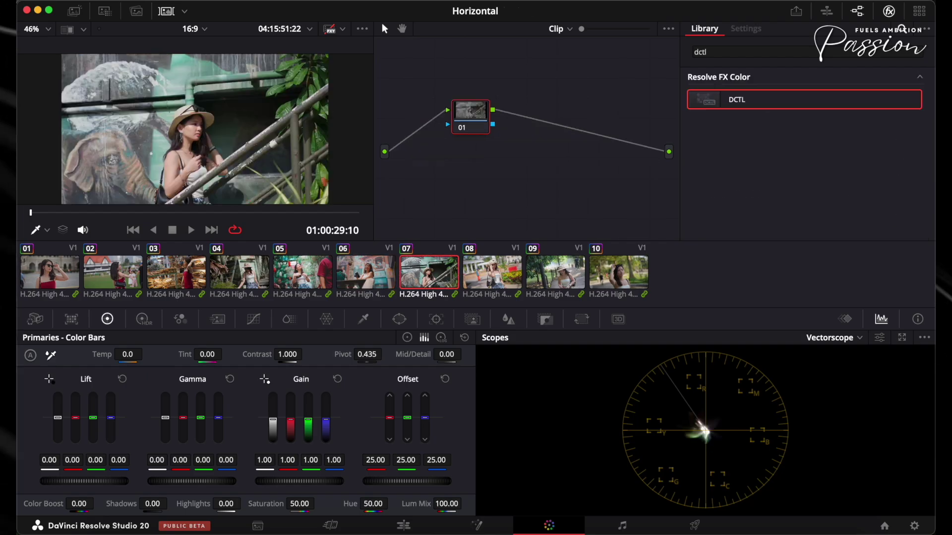
key("space")
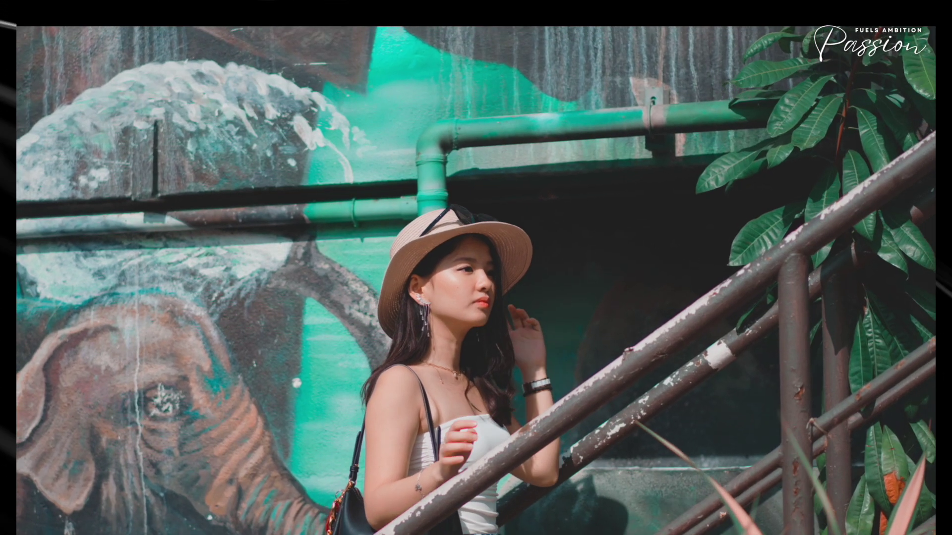